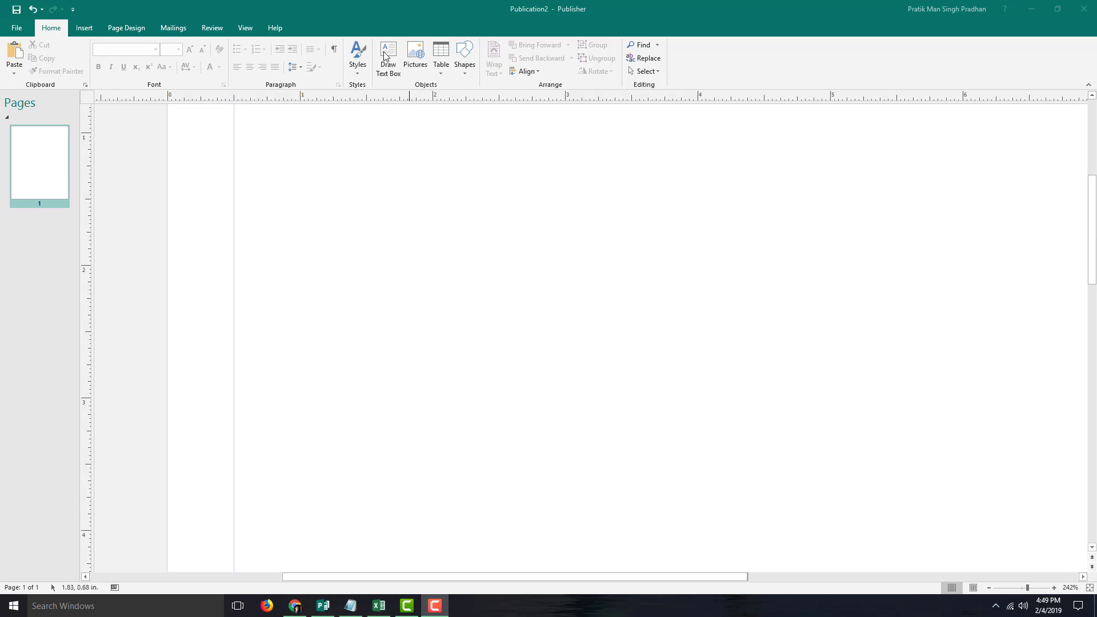
- Pick the Draw Text Box tool on the Home tab
{"action": "left_click", "coordinate": [388, 58]}
- Draw a text box and type 'Word 1', 'Word 2' and 'Word 3' on separate lines
{"action": "mouse_move", "coordinate": [270, 149]}
{"action": "left_mouse_down"}
{"action": "mouse_move", "coordinate": [560, 306]}
{"action": "mouse_move", "coordinate": [644, 381]}
{"action": "left_mouse_up"}
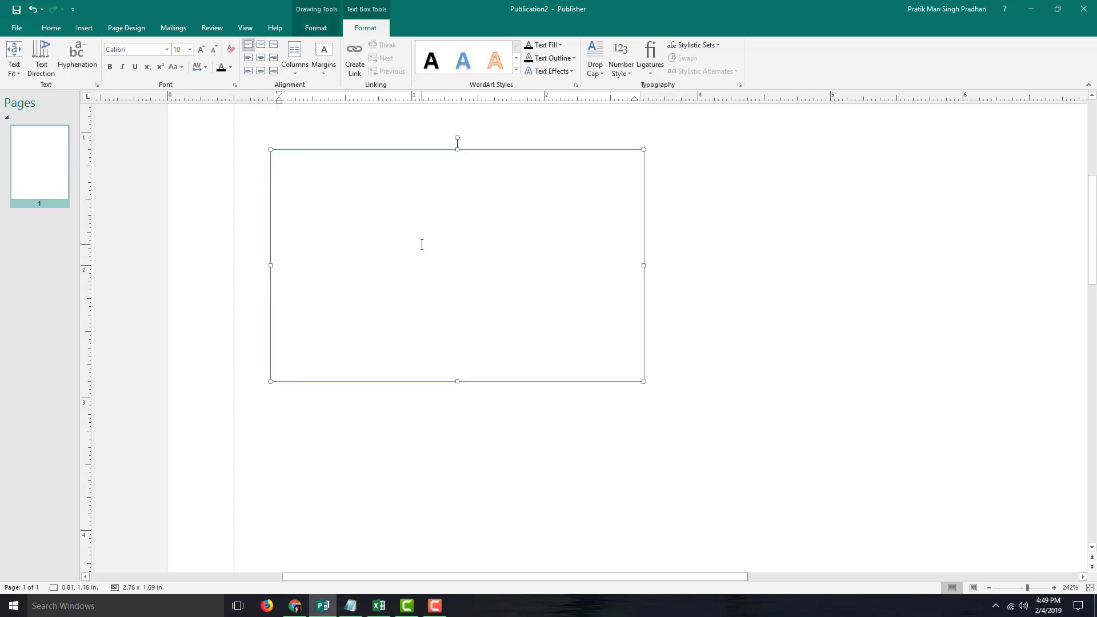
{"action": "type", "text": "Word 1"}
{"action": "key", "text": "Return"}
{"action": "type", "text": "Word 2"}
{"action": "key", "text": "Return"}
{"action": "type", "text": "Word 3"}
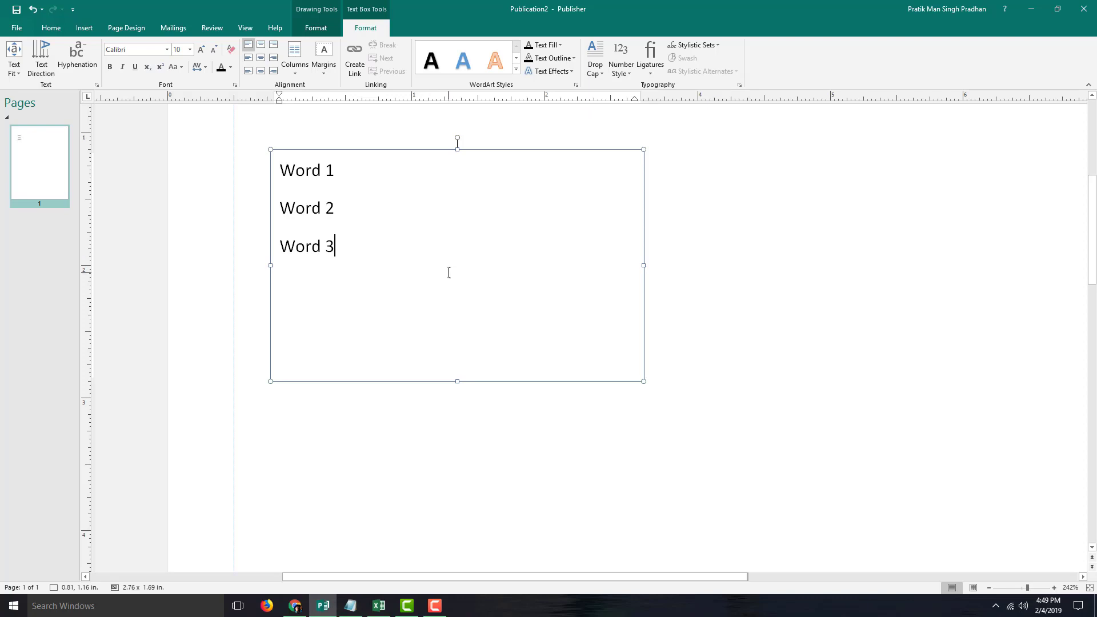
- Select the three lines and apply round bullets, then a larger bullet style
{"action": "left_click_drag", "start_coordinate": [464, 276], "coordinate": [278, 166]}
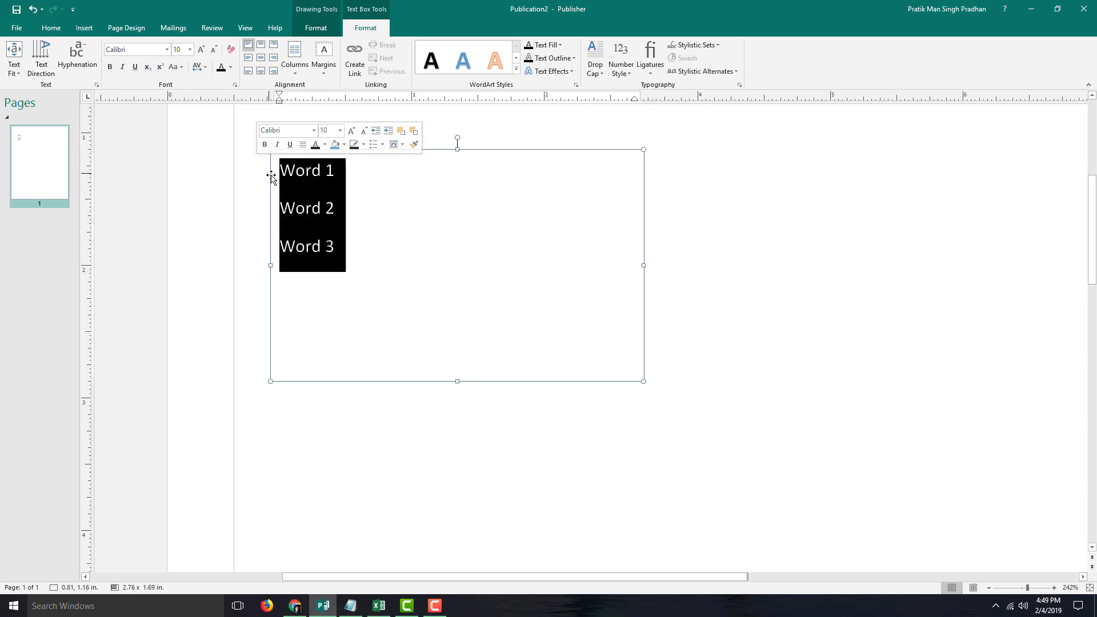
{"action": "left_click", "coordinate": [46, 28]}
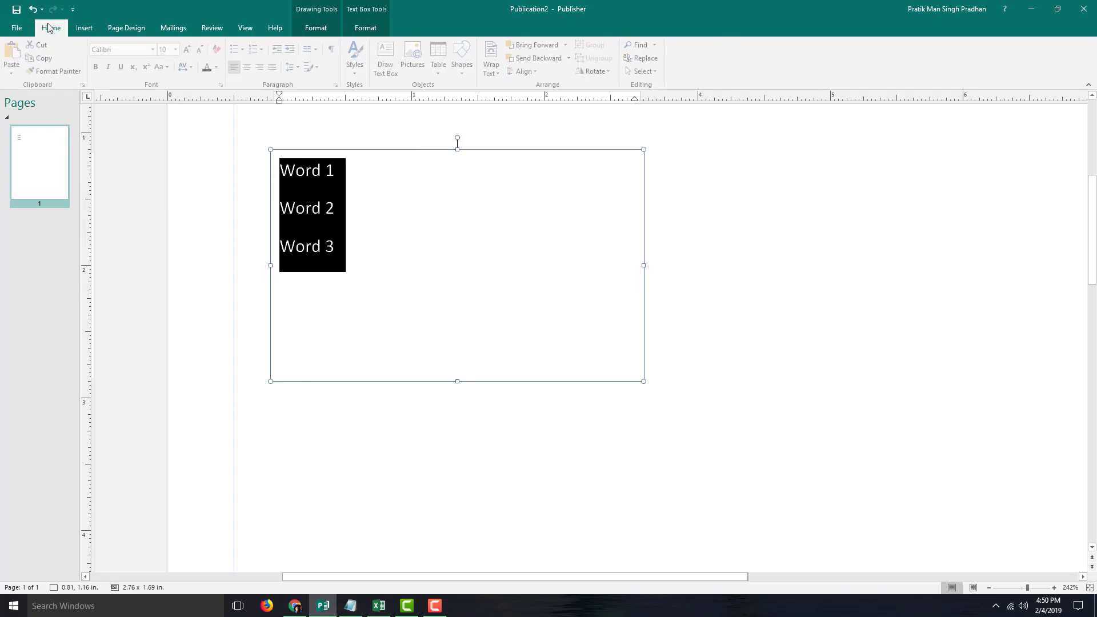
{"action": "left_click", "coordinate": [244, 49]}
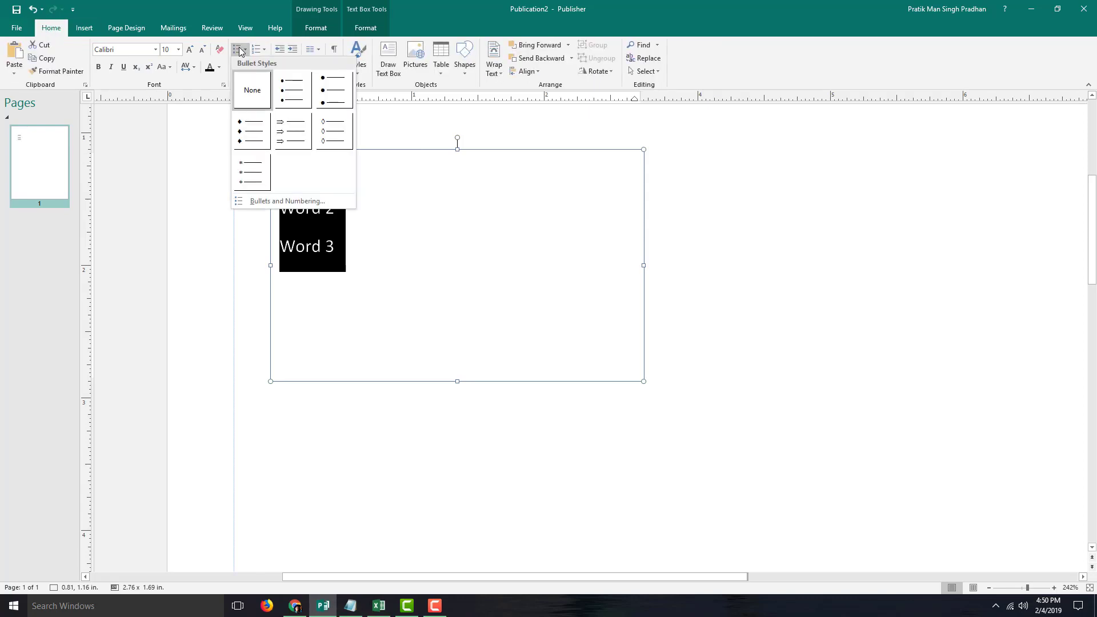
{"action": "left_click", "coordinate": [289, 91]}
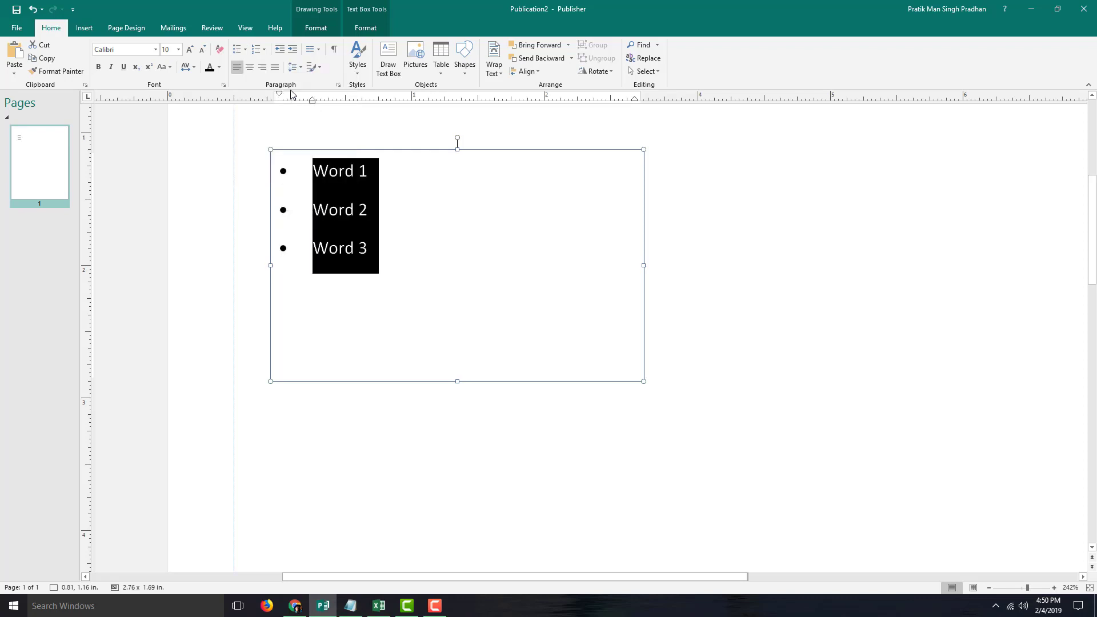
{"action": "left_click", "coordinate": [247, 51]}
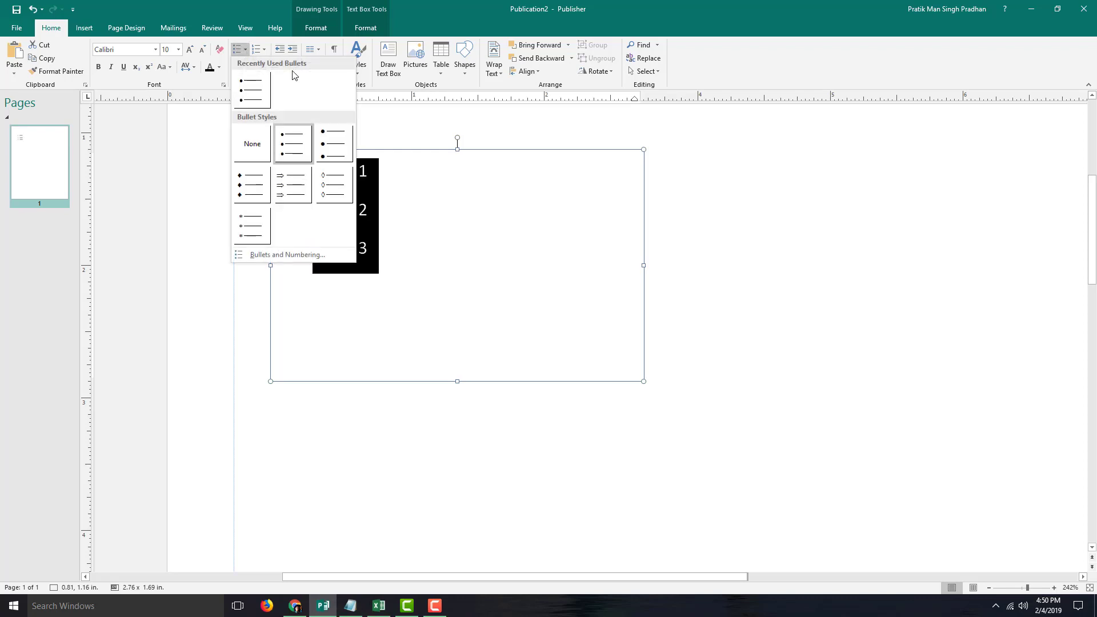
{"action": "left_click", "coordinate": [334, 145]}
- Try diamond and arrow bullets, then settle on asterisk bullets and reselect the lines
{"action": "left_click", "coordinate": [245, 50]}
{"action": "left_click", "coordinate": [249, 190]}
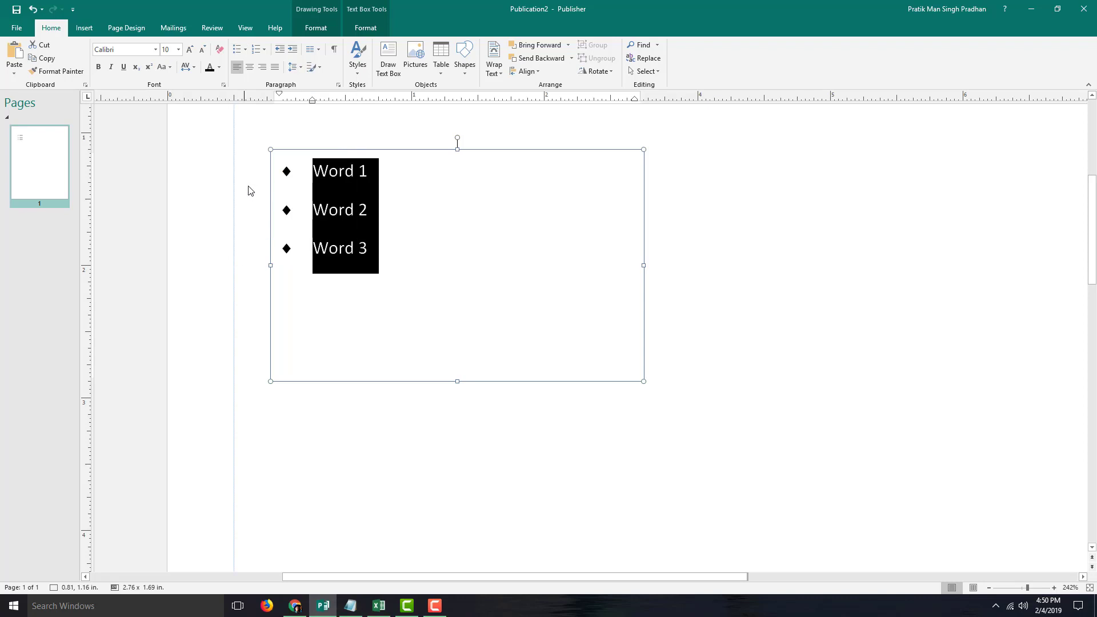
{"action": "left_click", "coordinate": [244, 50]}
{"action": "left_click", "coordinate": [288, 177]}
{"action": "left_click", "coordinate": [245, 50]}
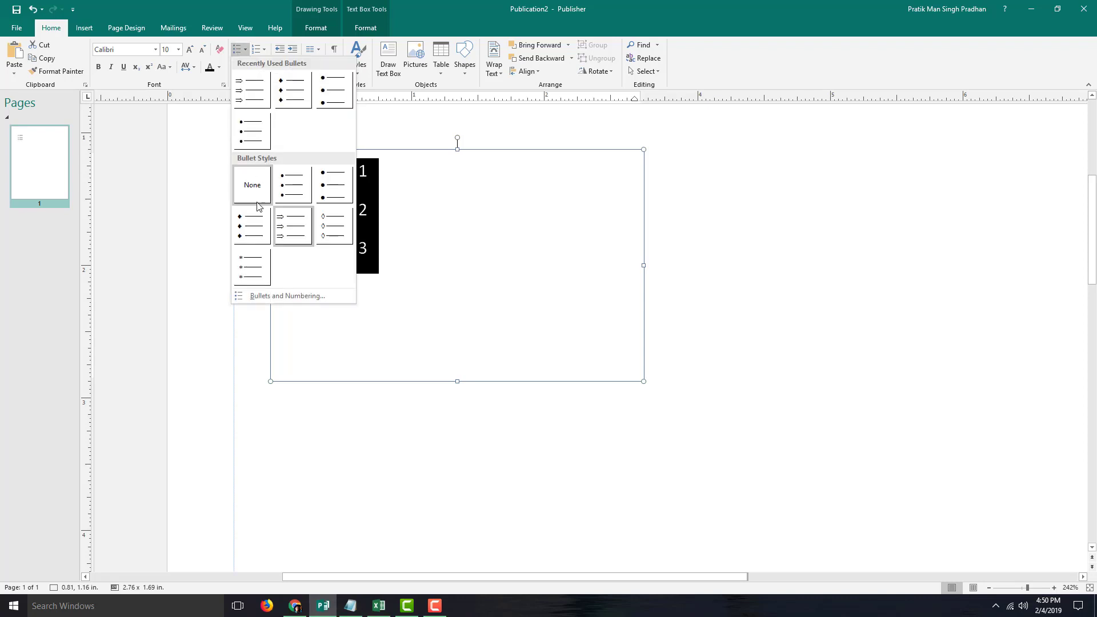
{"action": "left_click", "coordinate": [254, 268]}
{"action": "left_click_drag", "start_coordinate": [357, 252], "coordinate": [358, 176]}
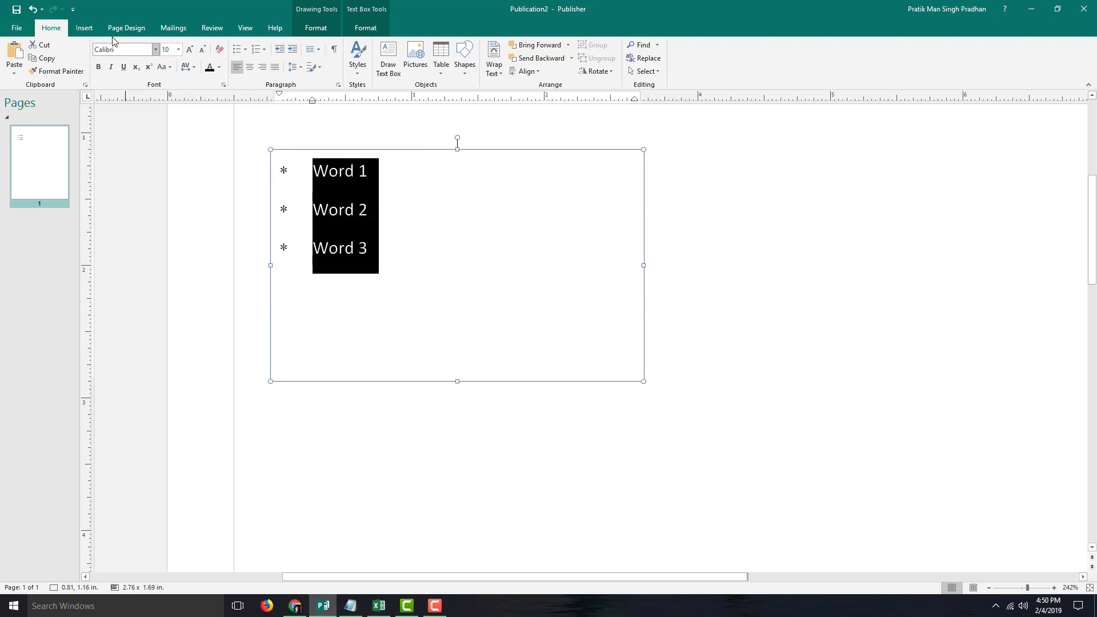
{"action": "left_click", "coordinate": [244, 50]}
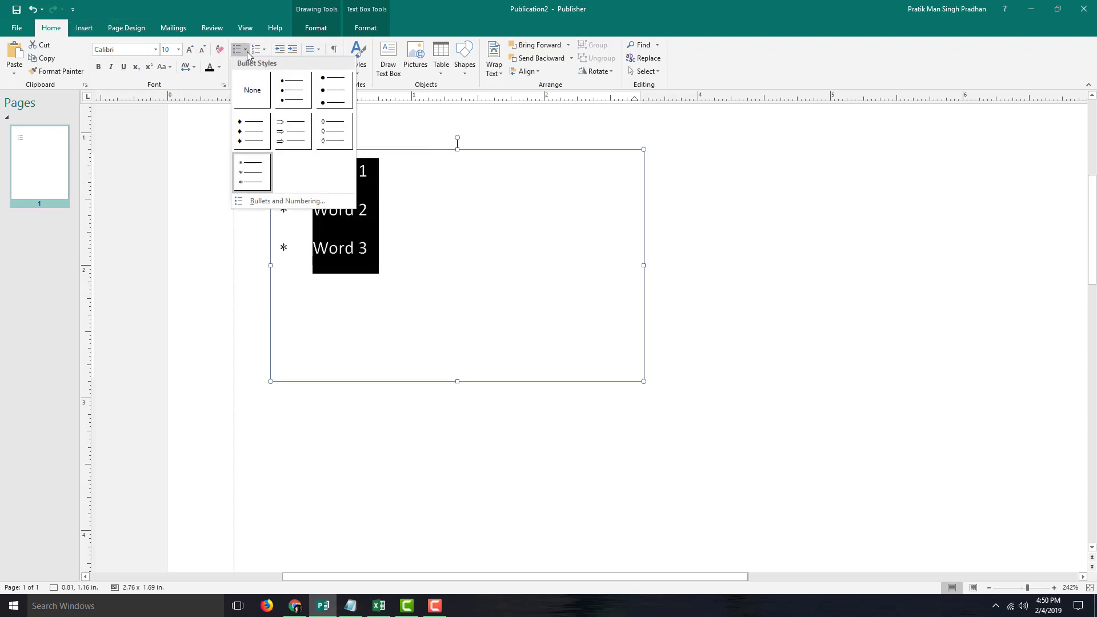
- Switch the bullets to 21pt diamonds in Bullets and Numbering
{"action": "left_click", "coordinate": [292, 203]}
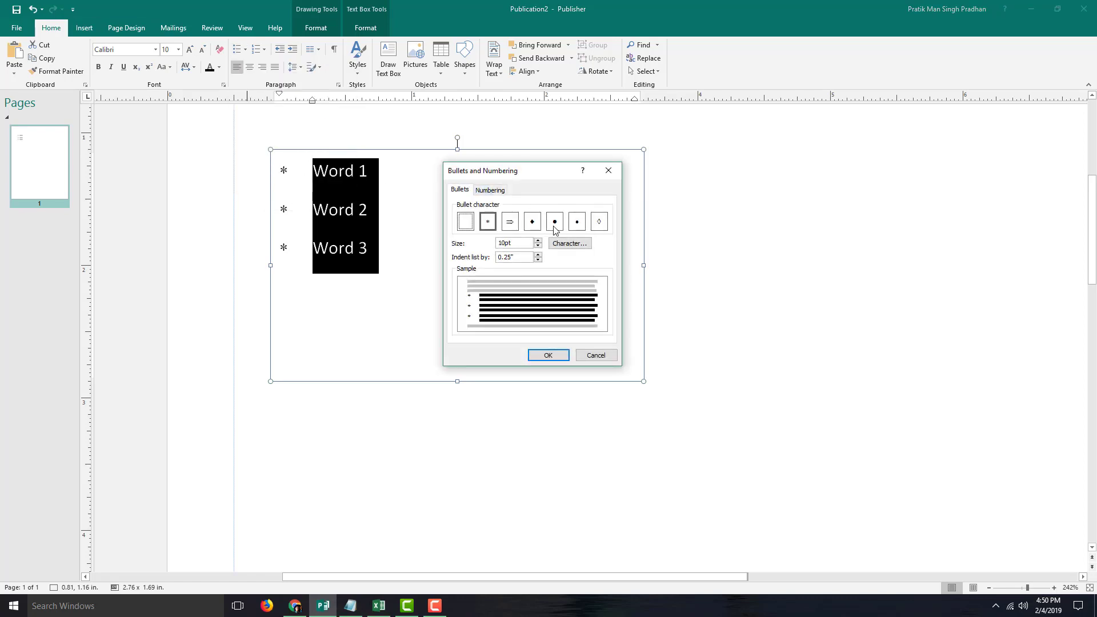
{"action": "left_click", "coordinate": [533, 224]}
{"action": "left_click", "coordinate": [542, 355]}
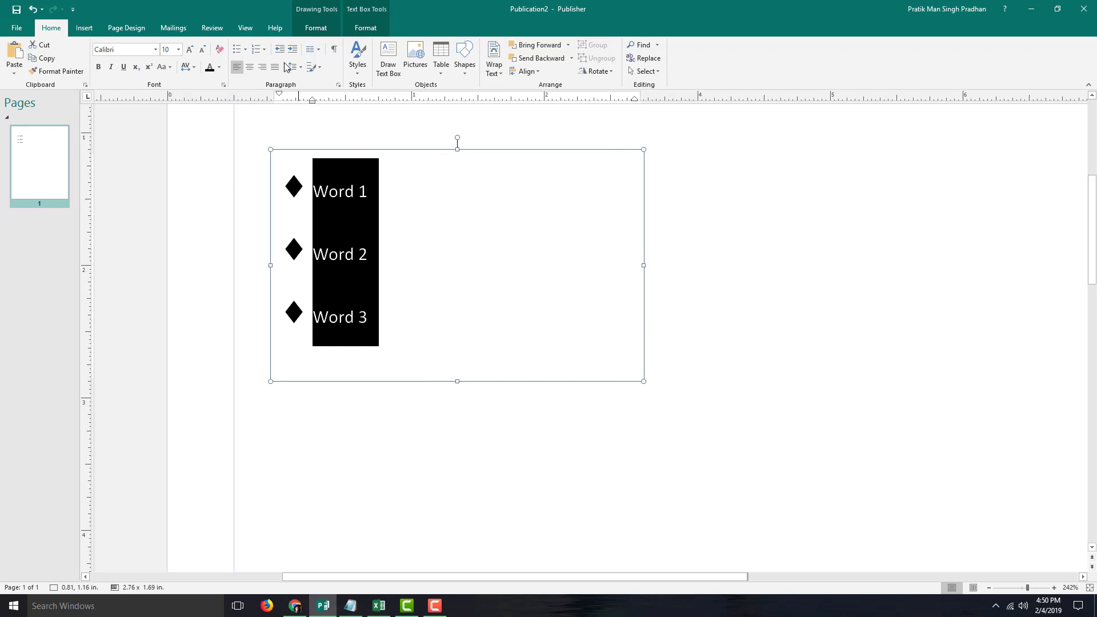
{"action": "left_click", "coordinate": [246, 50]}
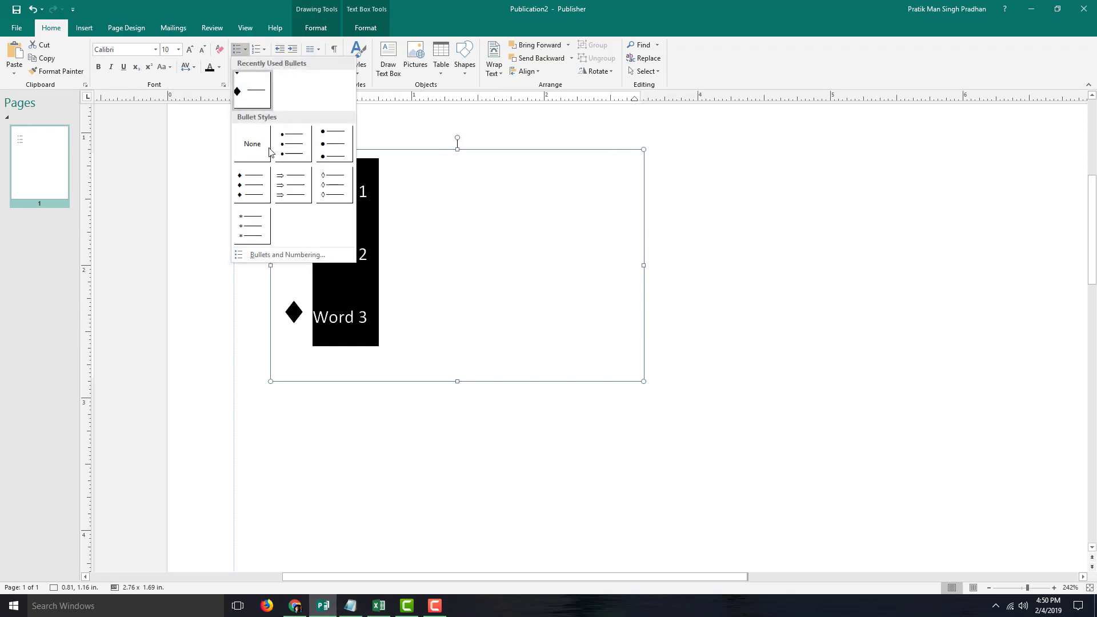
- Raise the Indent list by value to 0.65" in Bullets and Numbering
{"action": "left_click", "coordinate": [284, 254]}
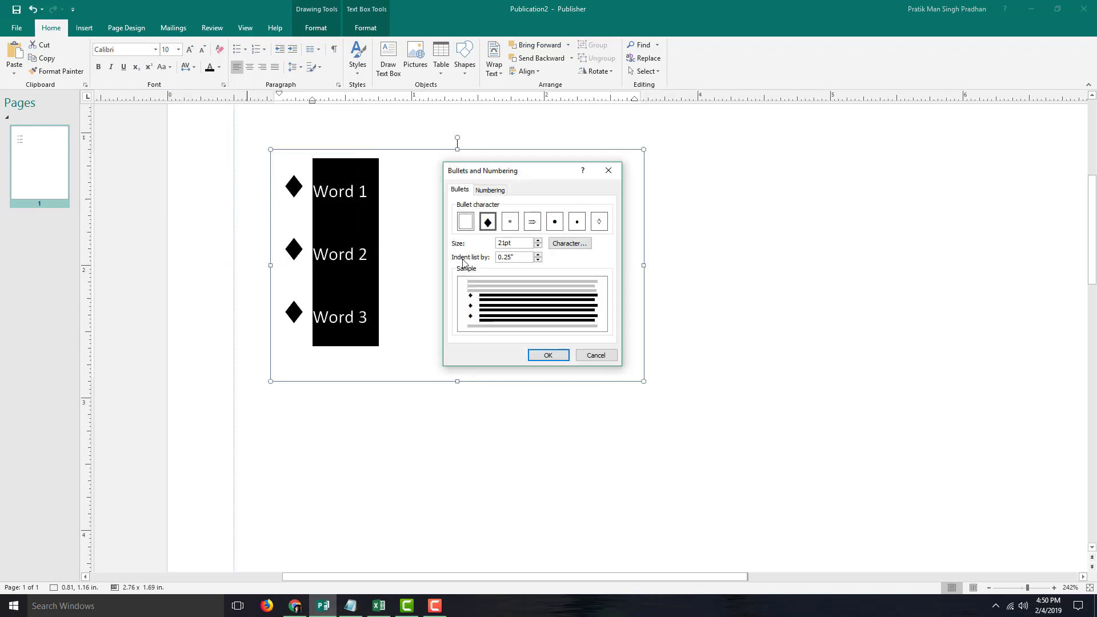
{"action": "left_click", "coordinate": [538, 254]}
{"action": "left_click", "coordinate": [538, 255]}
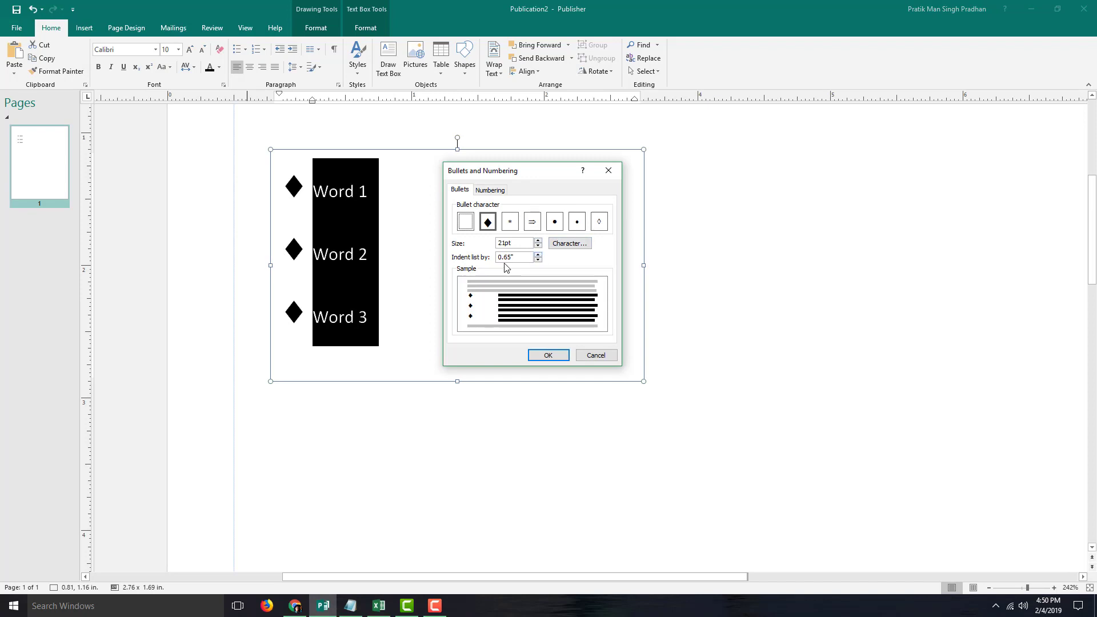
{"action": "left_click", "coordinate": [545, 356]}
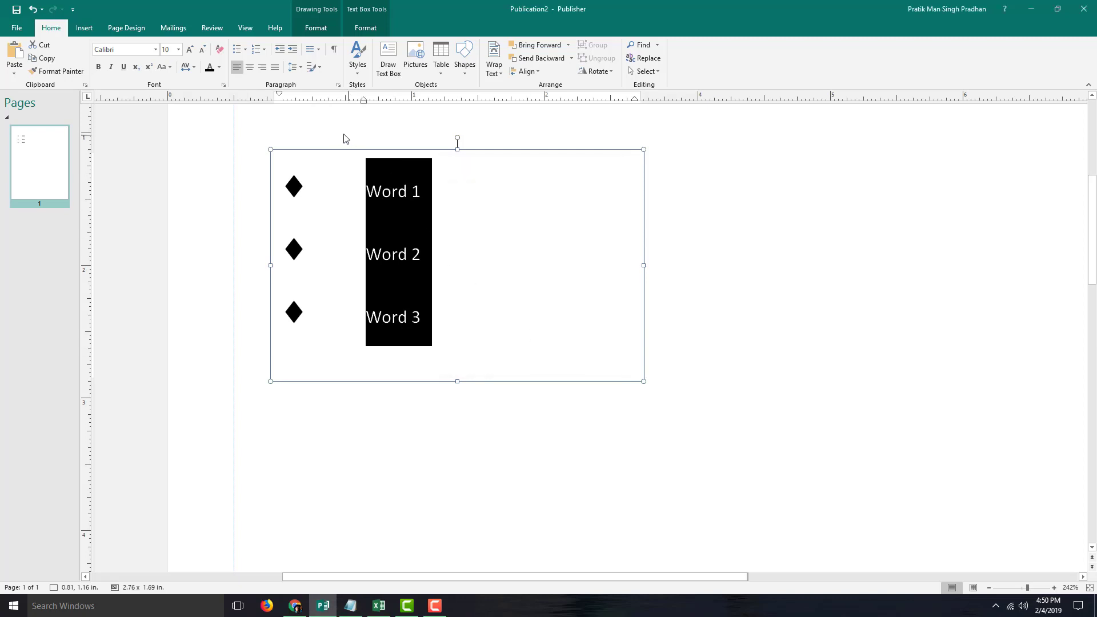
- Reduce the list indent in the Bullets and Numbering dialog
{"action": "left_click", "coordinate": [247, 52]}
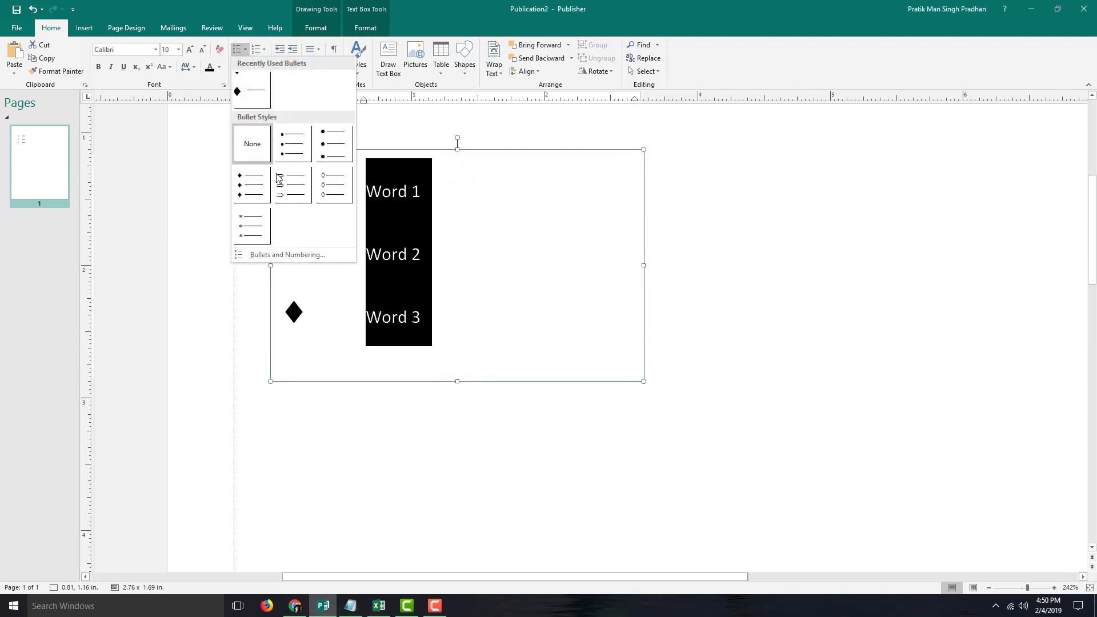
{"action": "left_click", "coordinate": [281, 254]}
{"action": "left_click_drag", "start_coordinate": [507, 176], "coordinate": [545, 187]}
{"action": "left_click", "coordinate": [577, 271]}
{"action": "left_click", "coordinate": [576, 270]}
{"action": "left_click", "coordinate": [576, 271]}
{"action": "left_click", "coordinate": [577, 271]}
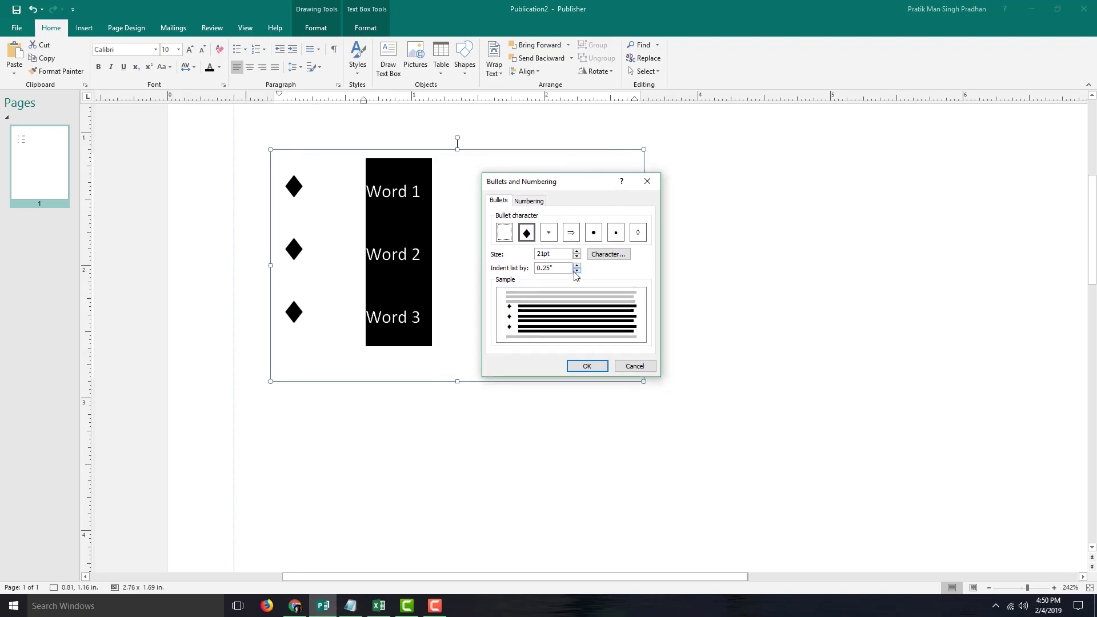
{"action": "left_click", "coordinate": [577, 271]}
- Use the √ symbol from the Symbol font as the bullet character for Word 1–3
{"action": "left_click", "coordinate": [608, 254]}
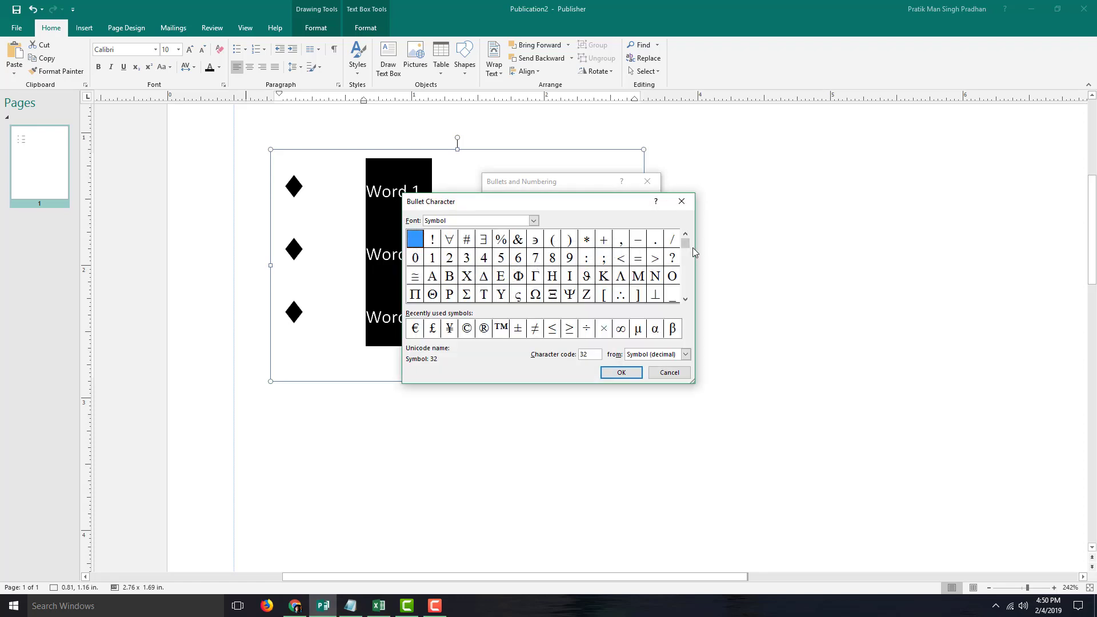
{"action": "left_click_drag", "start_coordinate": [686, 245], "coordinate": [664, 280]}
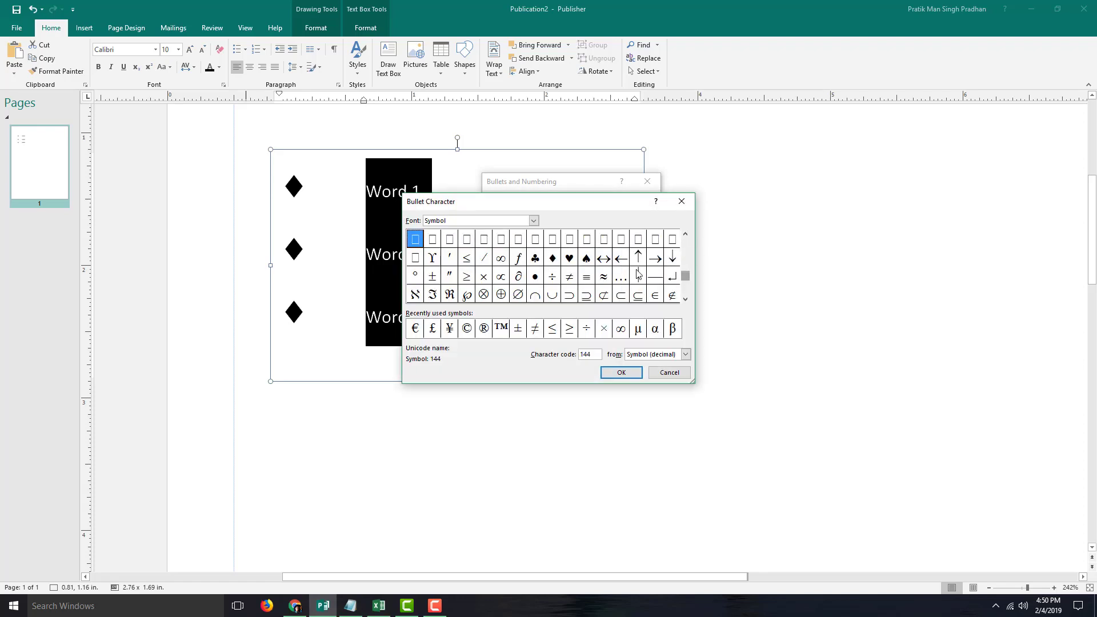
{"action": "left_click", "coordinate": [534, 222]}
{"action": "left_click_drag", "start_coordinate": [535, 260], "coordinate": [537, 251]}
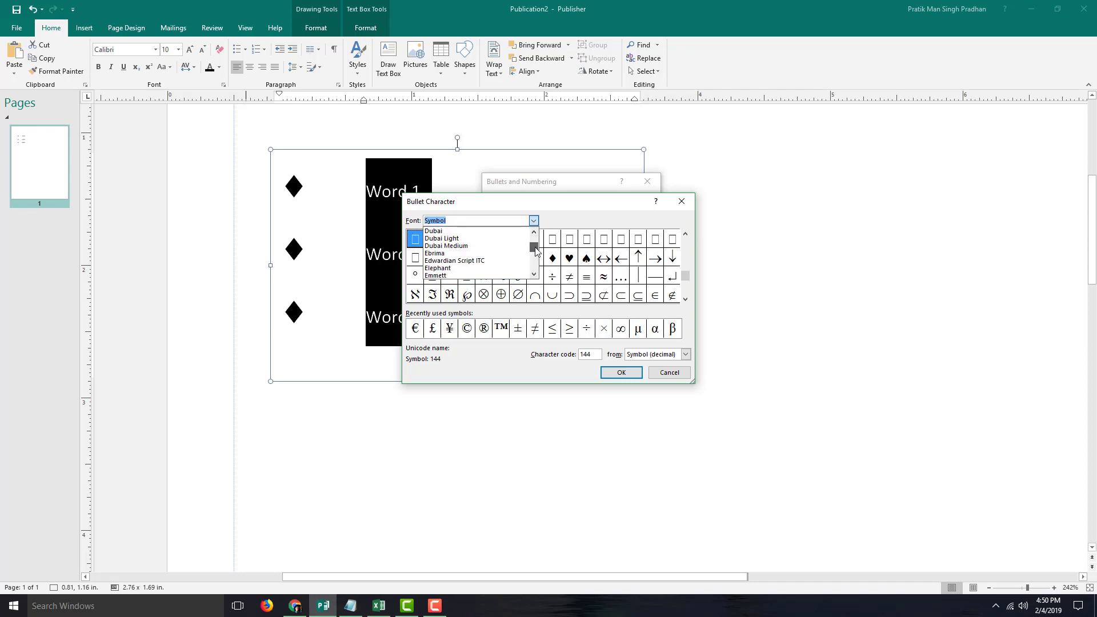
{"action": "left_click", "coordinate": [621, 218]}
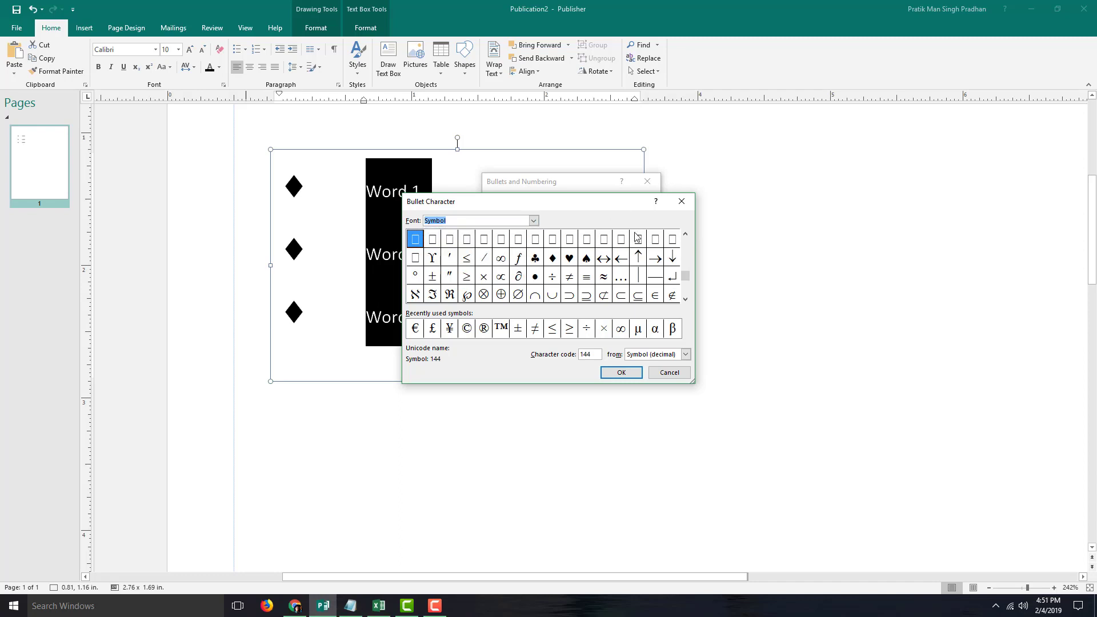
{"action": "left_click", "coordinate": [686, 292]}
{"action": "left_click", "coordinate": [519, 258]}
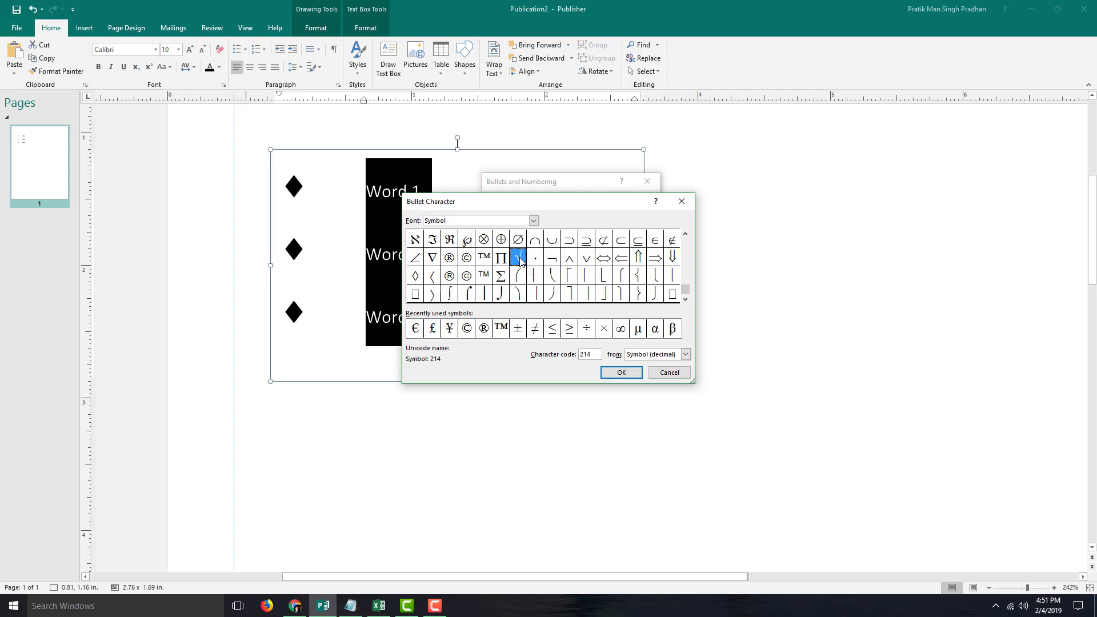
{"action": "left_click", "coordinate": [625, 374]}
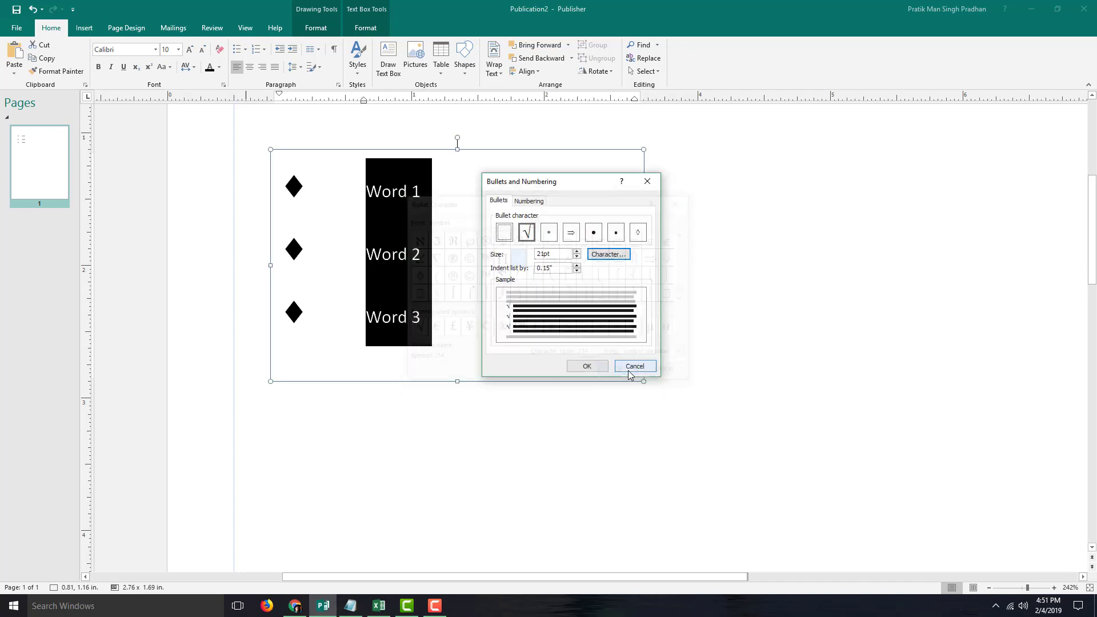
{"action": "left_click", "coordinate": [584, 365]}
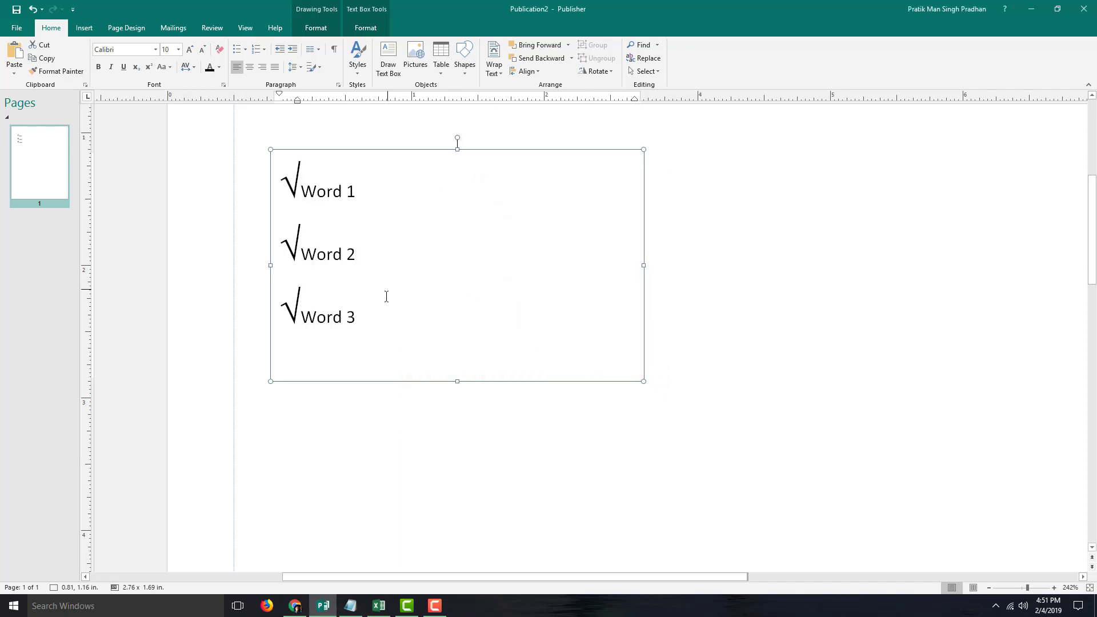
{"action": "left_click", "coordinate": [366, 320]}
{"action": "left_click", "coordinate": [274, 187], "text": "shift"}
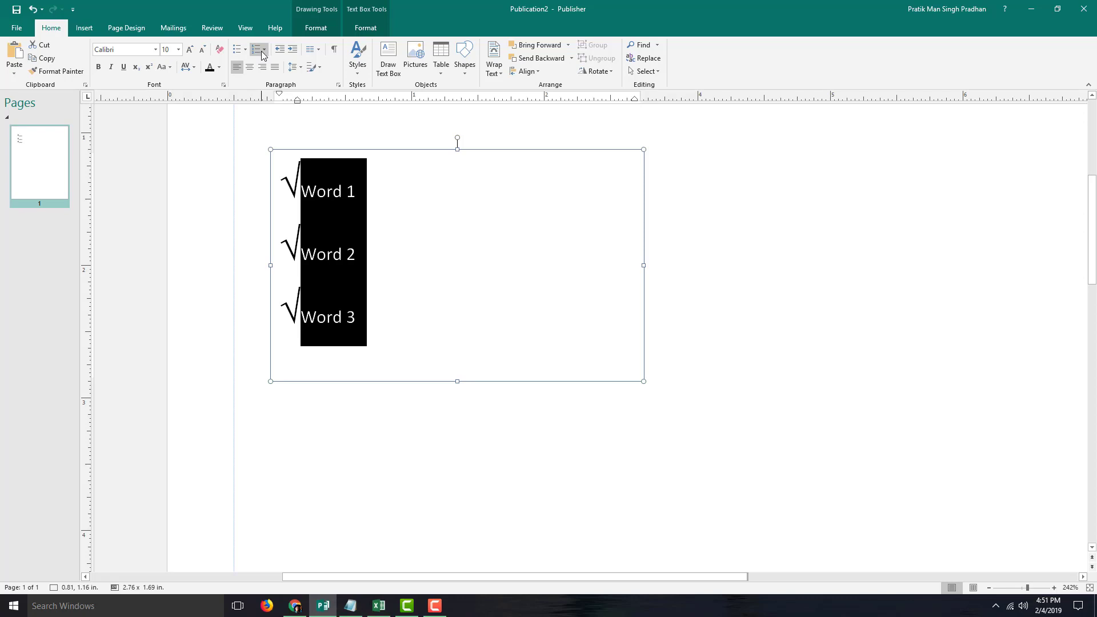
- Number the three lines 1. 2. 3. from the Numbering gallery and reselect them
{"action": "left_click", "coordinate": [263, 50]}
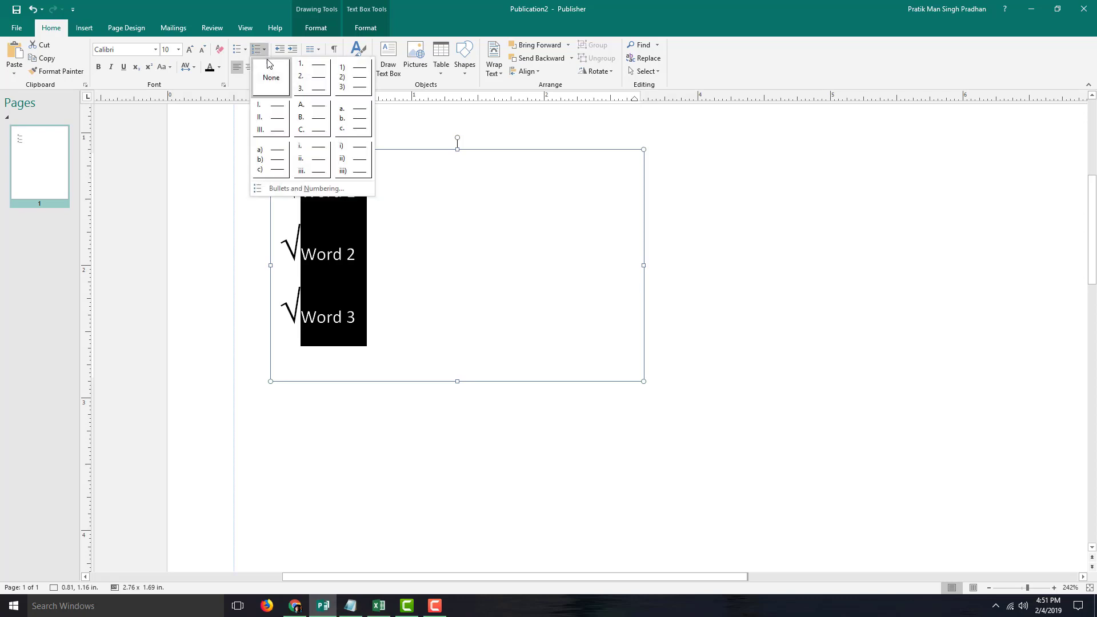
{"action": "left_click", "coordinate": [316, 77]}
{"action": "left_click", "coordinate": [379, 225]}
{"action": "left_click_drag", "start_coordinate": [399, 258], "coordinate": [273, 138]}
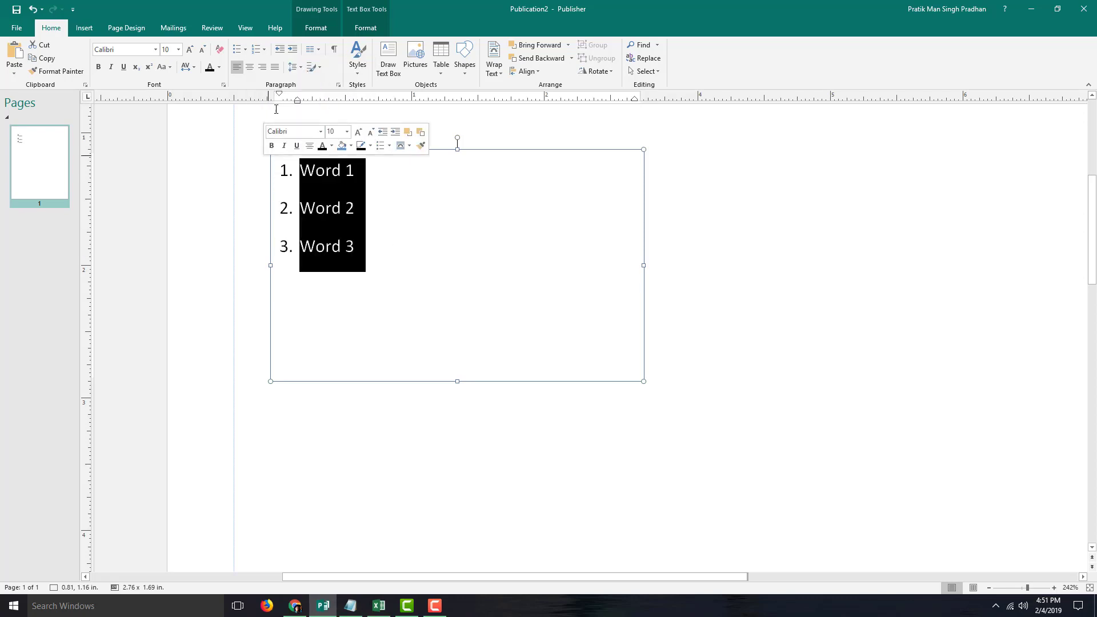
- Change the numbering format to Roman numerals I, II, III in Bullets and Numbering
{"action": "left_click", "coordinate": [263, 50]}
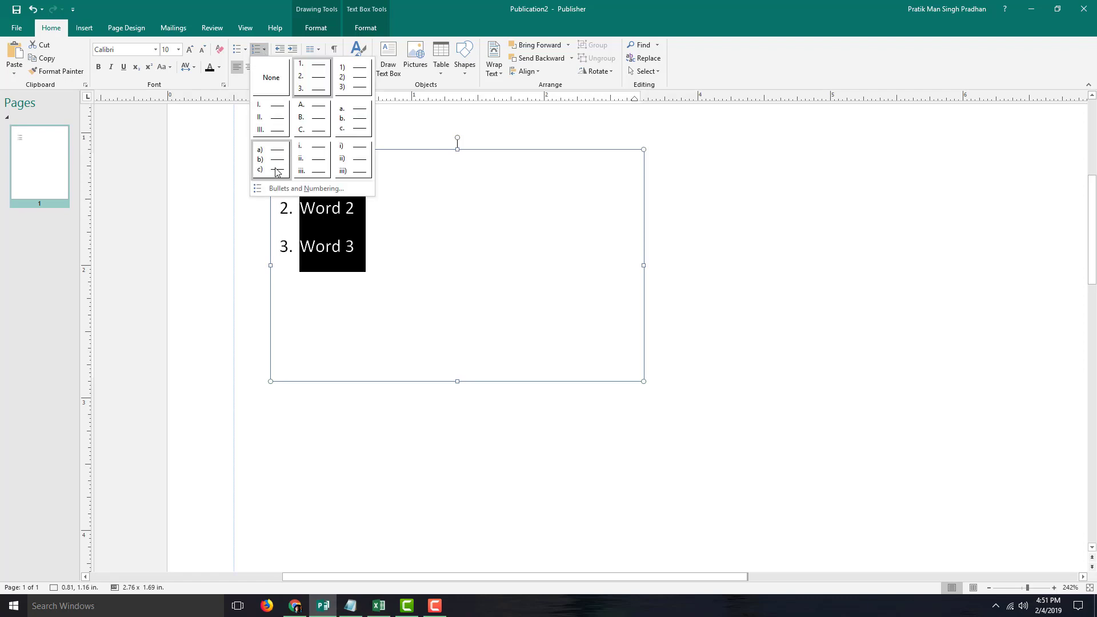
{"action": "left_click", "coordinate": [280, 188]}
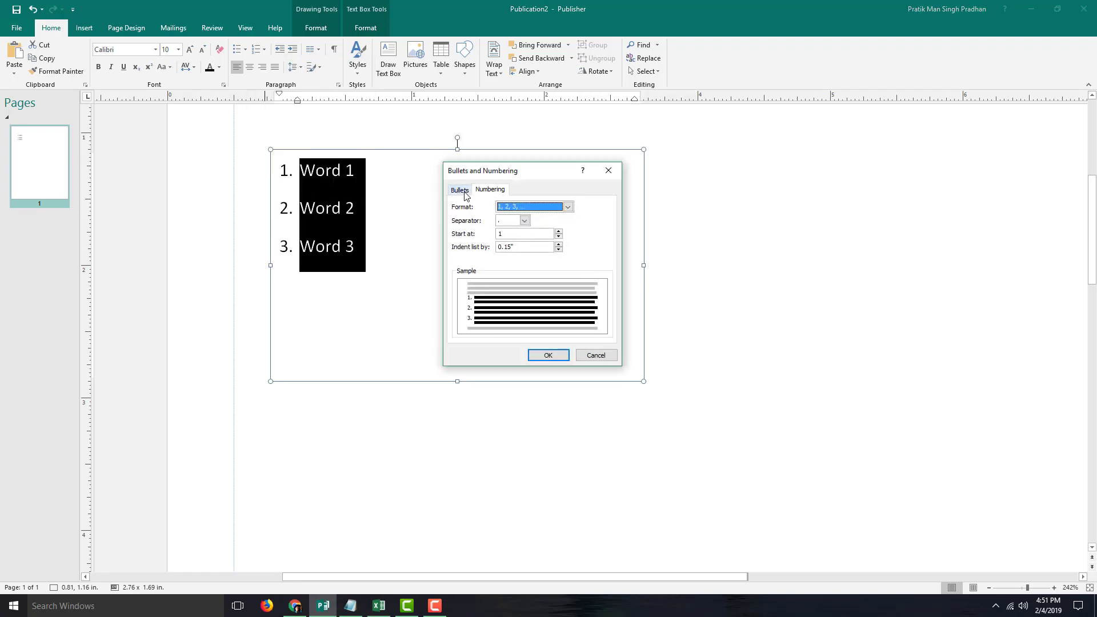
{"action": "left_click", "coordinate": [461, 192]}
{"action": "left_click", "coordinate": [488, 192]}
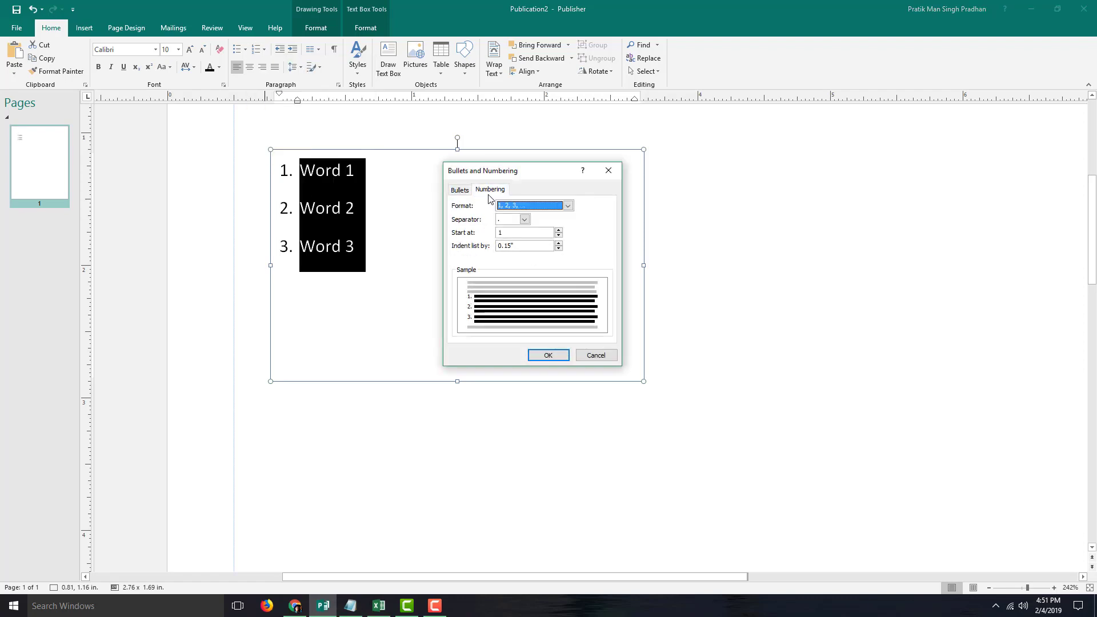
{"action": "left_click", "coordinate": [545, 207]}
{"action": "left_click", "coordinate": [534, 226]}
{"action": "left_click", "coordinate": [548, 356]}
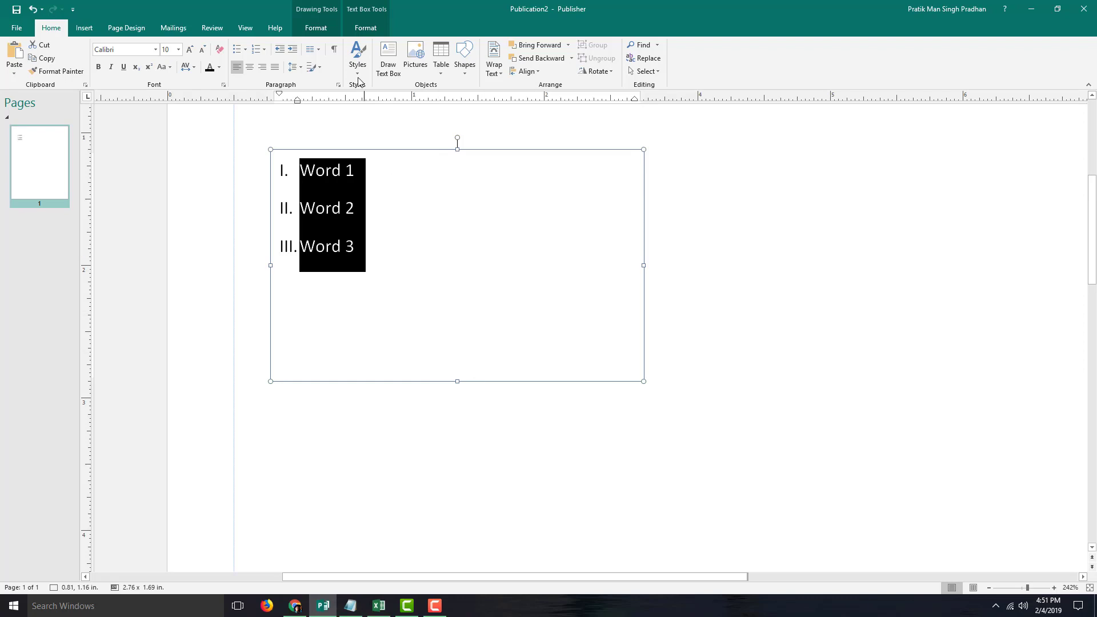
{"action": "left_click", "coordinate": [258, 50]}
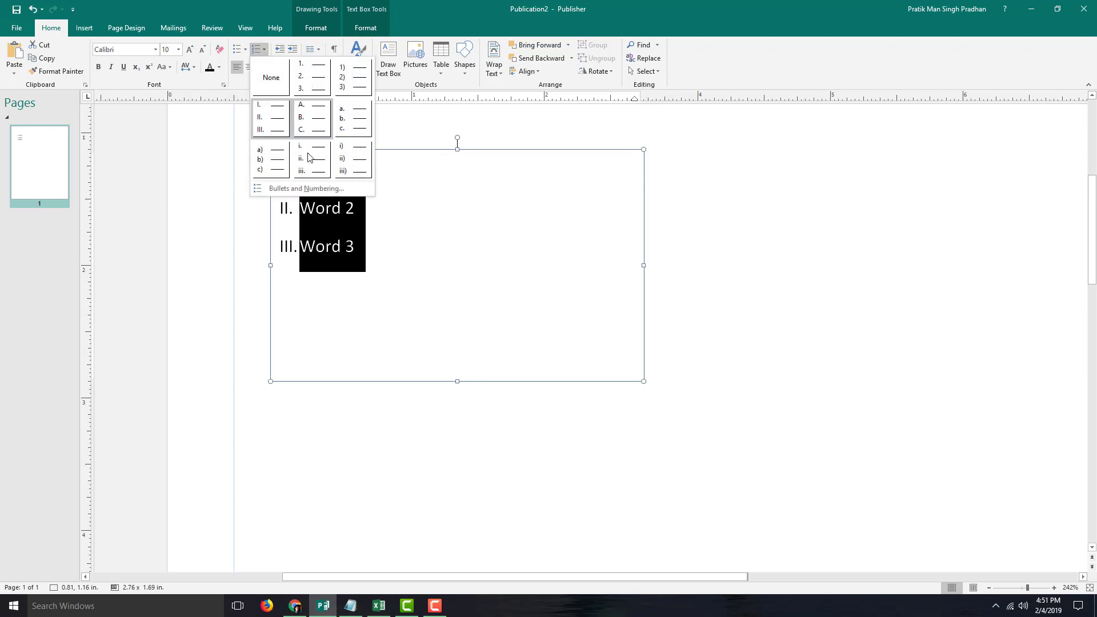
- Number the lines with the 1st, 2nd, 3rd format
{"action": "left_click", "coordinate": [306, 188]}
{"action": "left_click", "coordinate": [567, 207]}
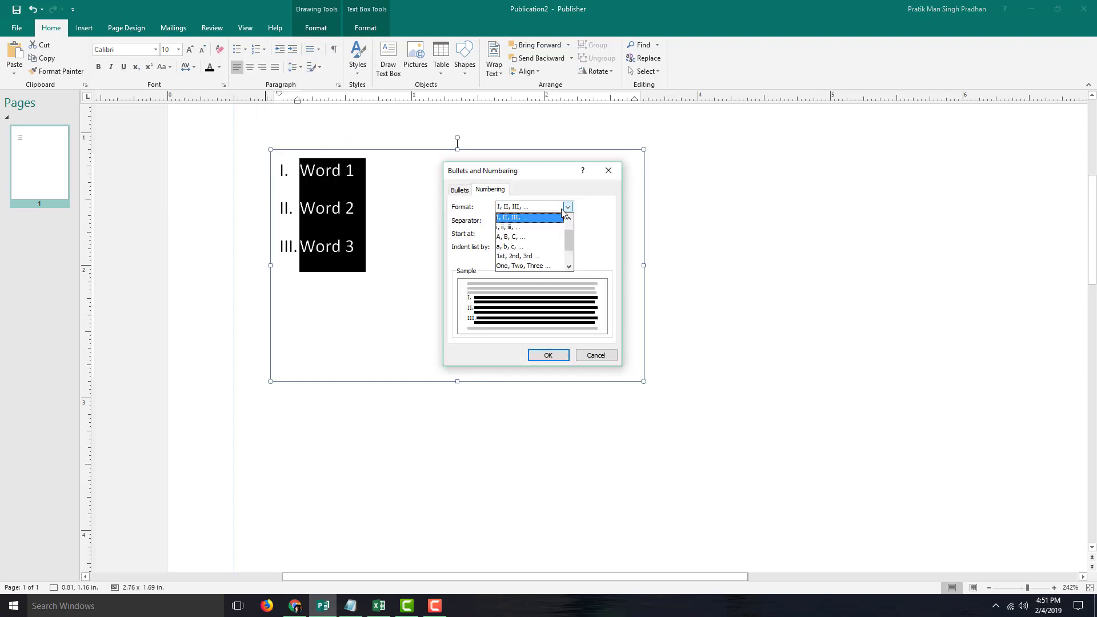
{"action": "left_click", "coordinate": [538, 256]}
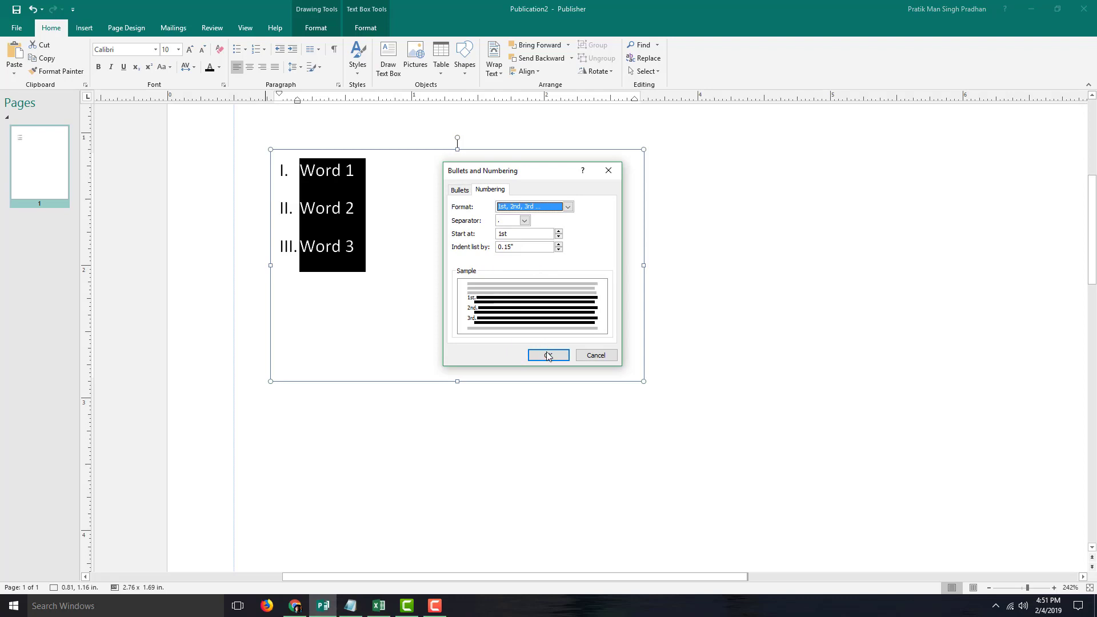
{"action": "left_click", "coordinate": [547, 354]}
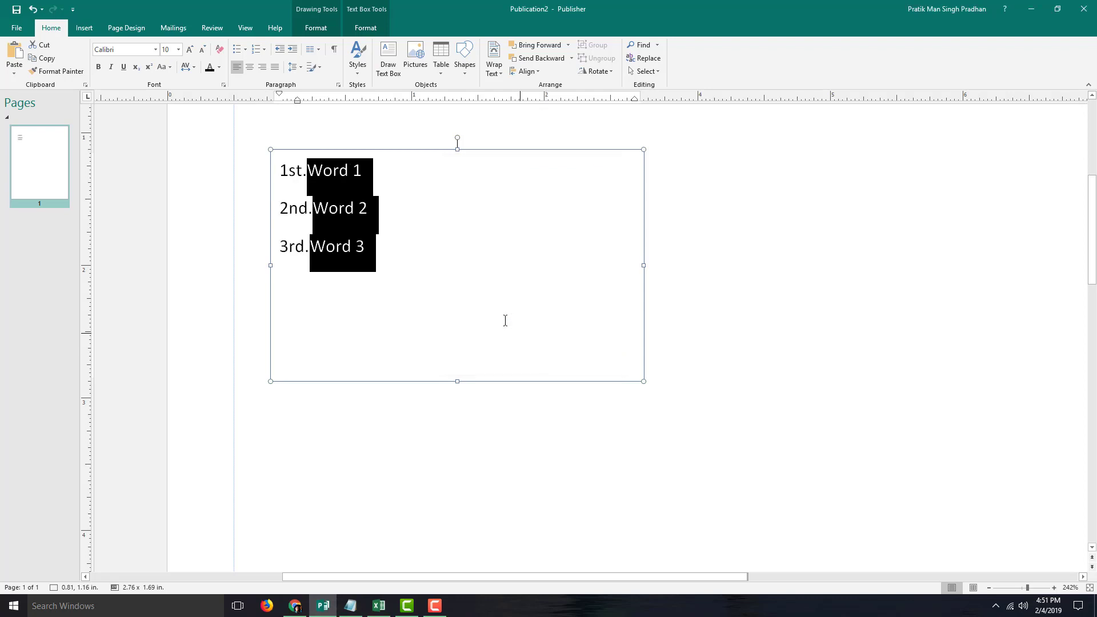
- Change the numbering format to spelled-out First, Second, Third
{"action": "left_click", "coordinate": [262, 50]}
{"action": "left_click", "coordinate": [320, 189]}
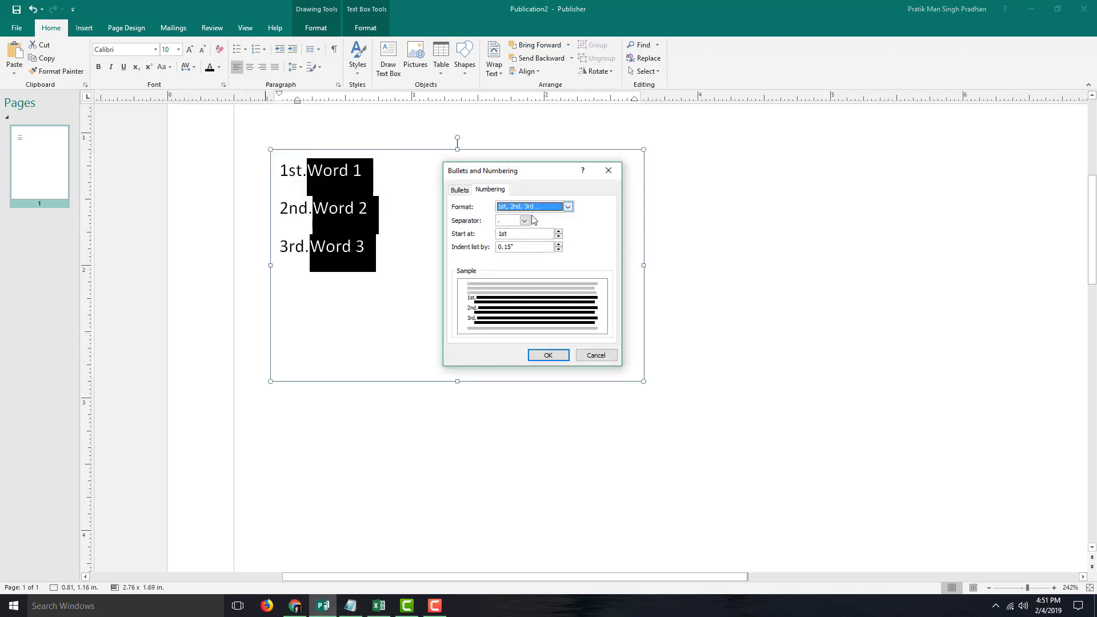
{"action": "left_click", "coordinate": [567, 206]}
{"action": "left_click", "coordinate": [552, 247]}
{"action": "left_click", "coordinate": [548, 355]}
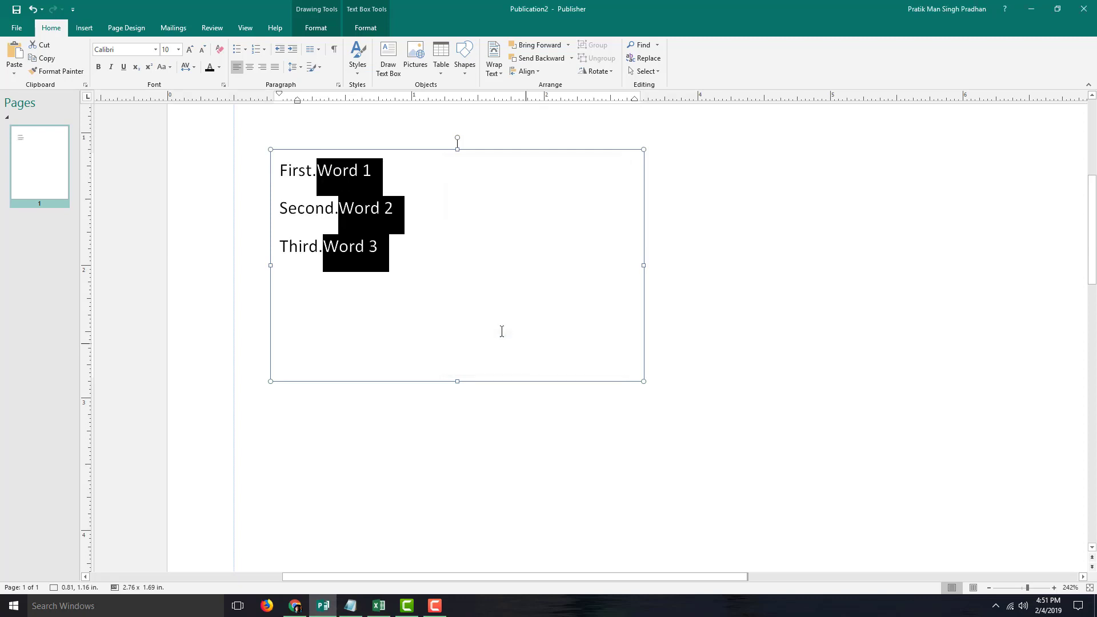
- Add filler lines after Word 3 numbered Fourth to Sixth, then select all six lines
{"action": "left_click", "coordinate": [421, 251]}
{"action": "key", "text": "Return"}
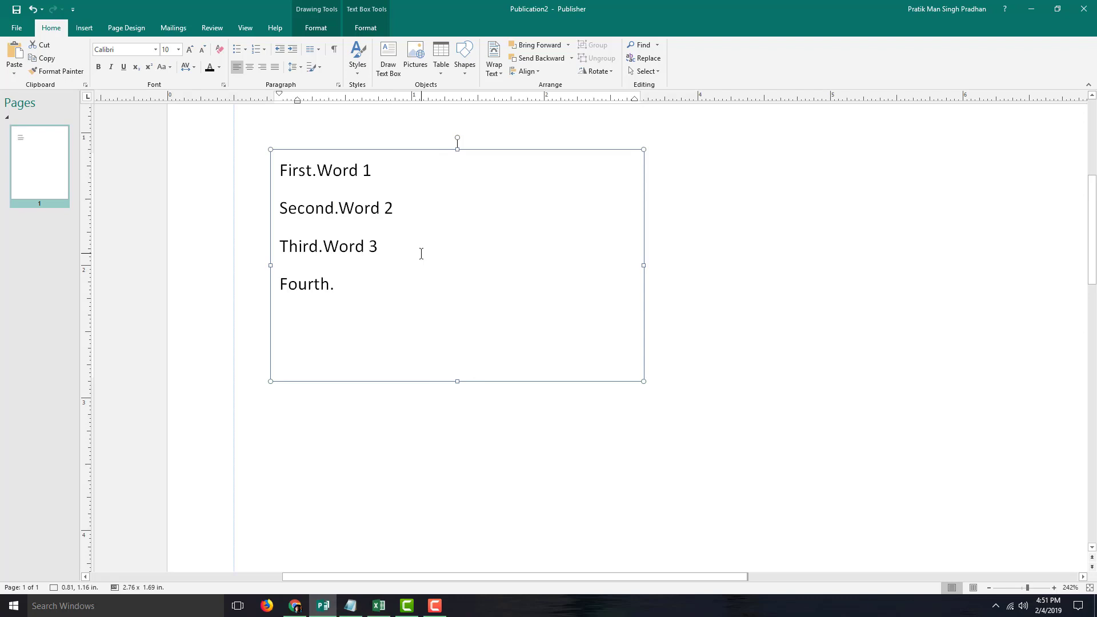
{"action": "key", "text": "Return"}
{"action": "key", "text": "Return"}
{"action": "type", "text": "sdfsdf"}
{"action": "key", "text": "Return"}
{"action": "type", "text": "sdfsdfds"}
{"action": "key", "text": "Return"}
{"action": "type", "text": "sdf"}
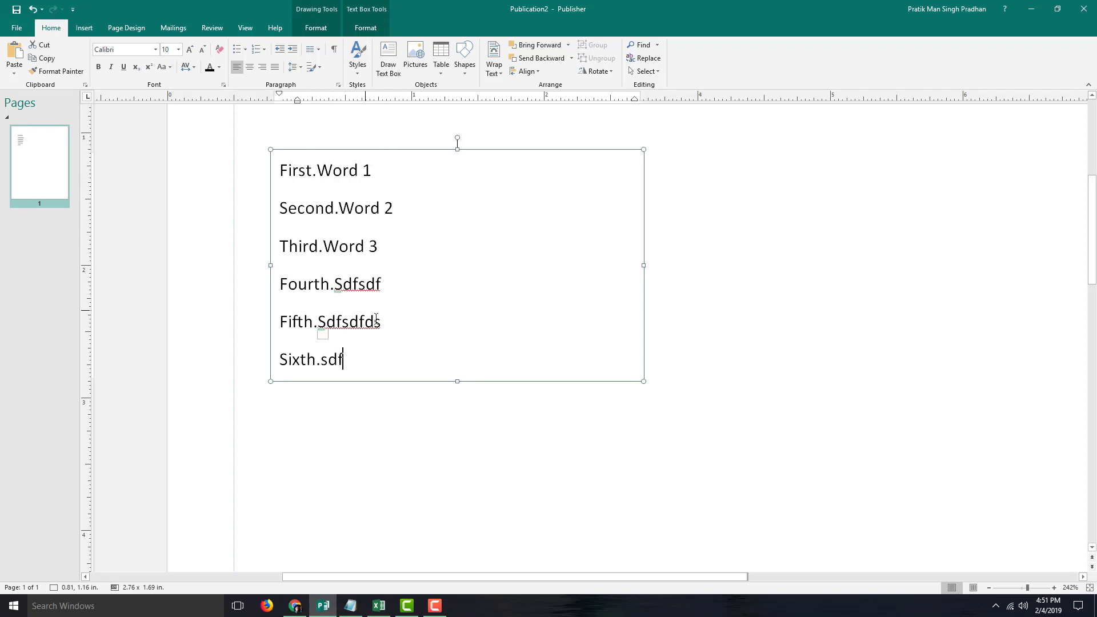
{"action": "left_click_drag", "start_coordinate": [372, 355], "coordinate": [317, 167]}
- Set the numbering Separator to None in Bullets and Numbering
{"action": "left_click", "coordinate": [266, 53]}
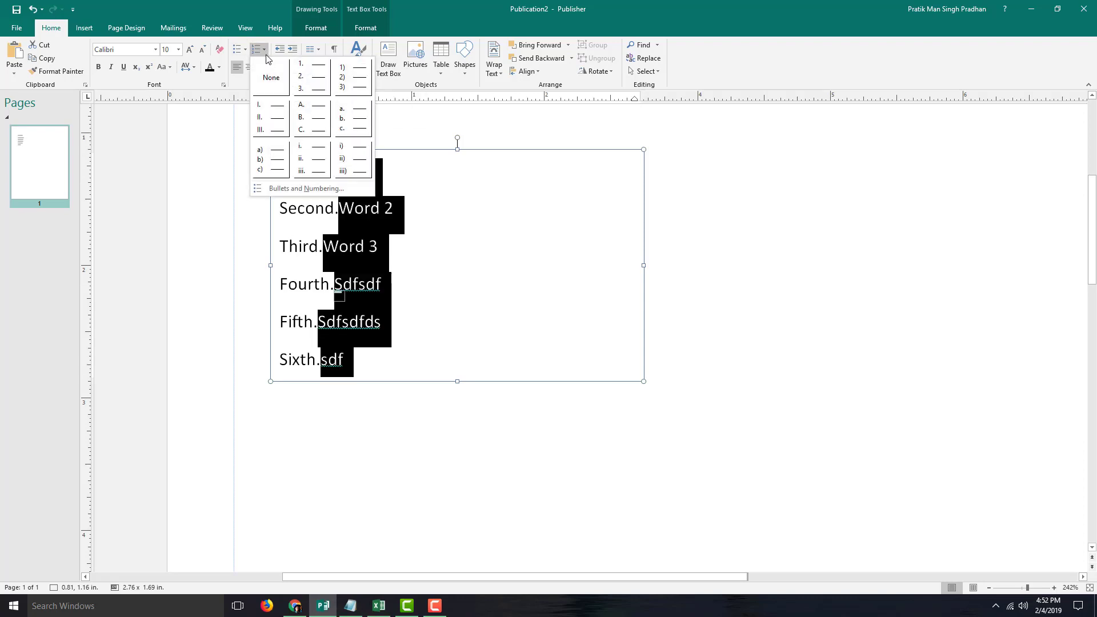
{"action": "left_click", "coordinate": [290, 190]}
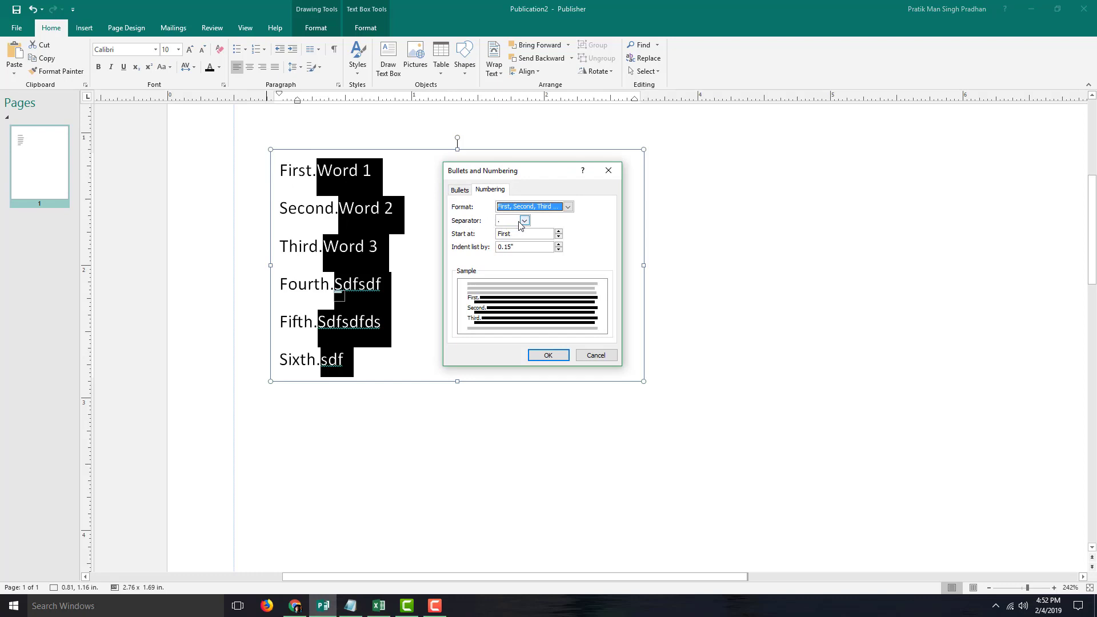
{"action": "left_click", "coordinate": [524, 220]}
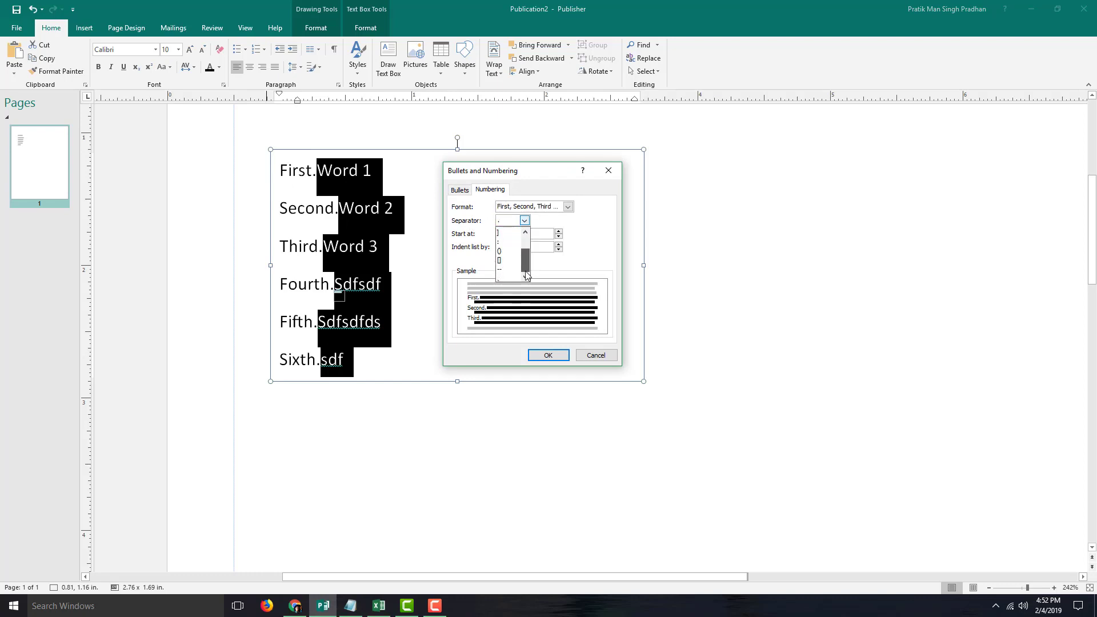
{"action": "scroll", "coordinate": [526, 269], "scroll_direction": "up", "scroll_amount": 1}
{"action": "left_click", "coordinate": [511, 233]}
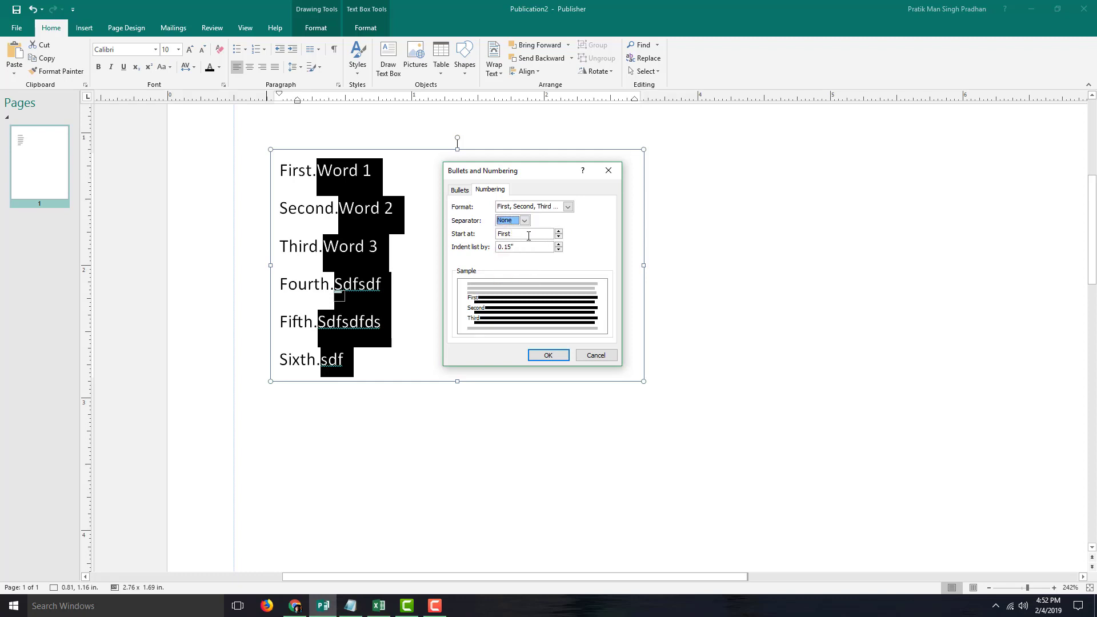
- Keep the list starting at First and apply the separator-free numbering
{"action": "left_click", "coordinate": [558, 237]}
{"action": "left_click", "coordinate": [558, 233]}
{"action": "left_click", "coordinate": [558, 233]}
{"action": "left_click", "coordinate": [559, 232]}
{"action": "left_click", "coordinate": [559, 232]}
{"action": "left_click", "coordinate": [558, 237]}
{"action": "left_click", "coordinate": [558, 237]}
{"action": "left_click", "coordinate": [559, 238]}
{"action": "left_click", "coordinate": [563, 353]}
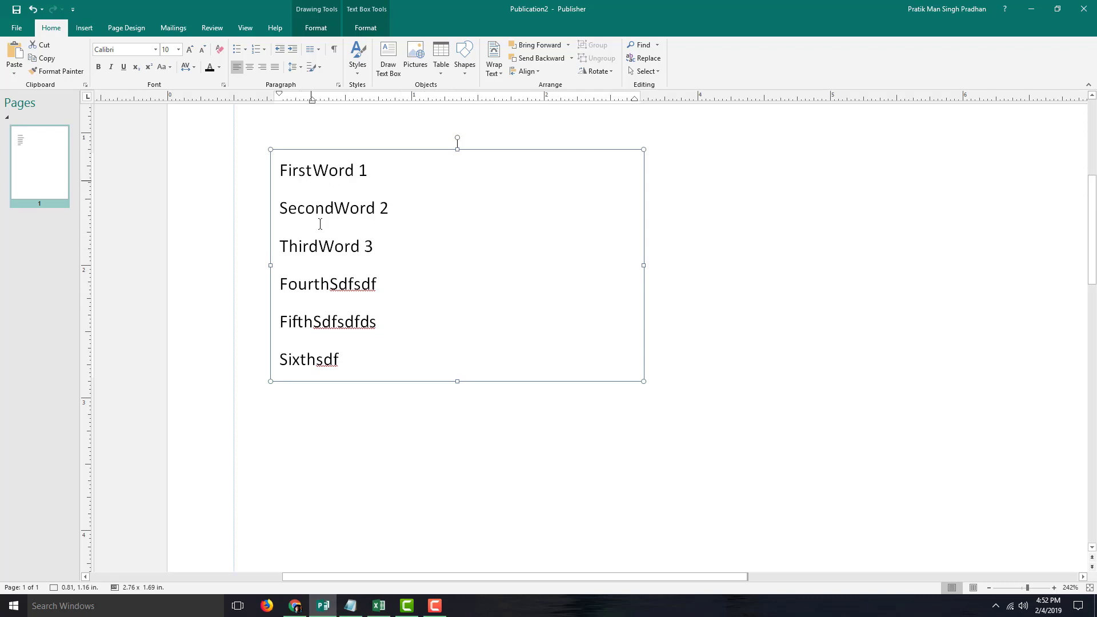
- Raise the indent of all six numbered lines to 0.25" in Bullets and Numbering
{"action": "left_click_drag", "start_coordinate": [363, 362], "coordinate": [237, 156]}
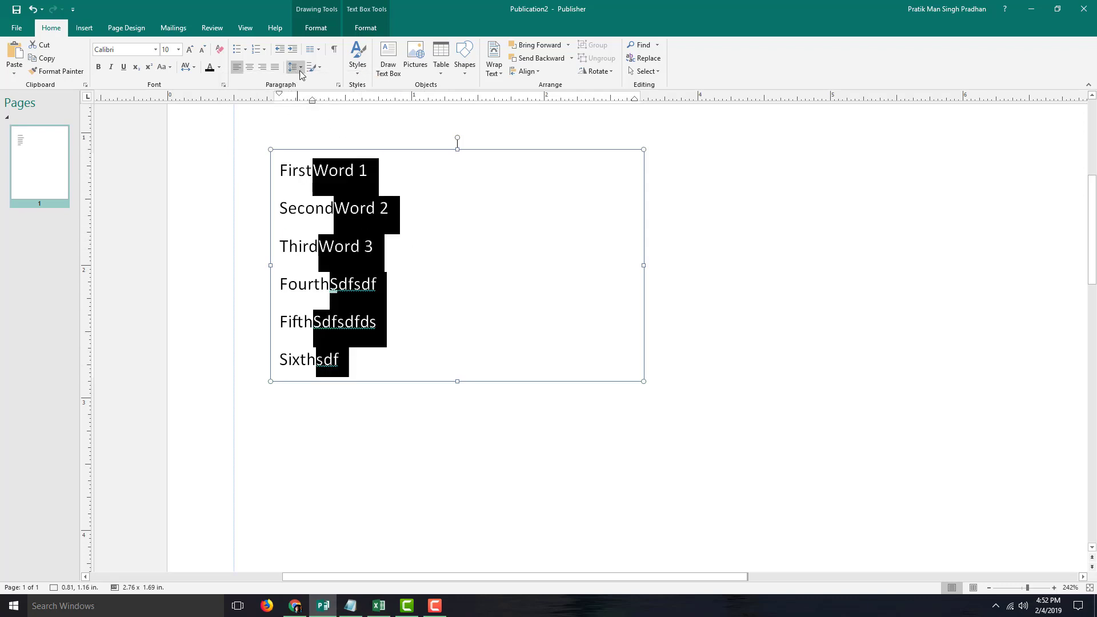
{"action": "left_click", "coordinate": [264, 50]}
{"action": "left_click", "coordinate": [307, 189]}
{"action": "left_click", "coordinate": [558, 244]}
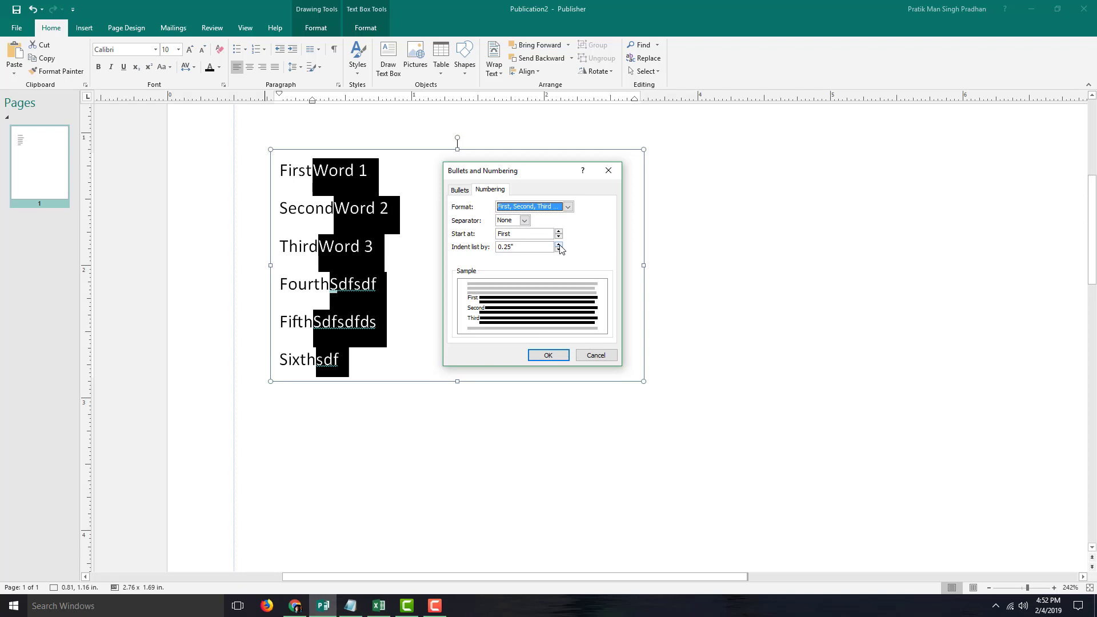
{"action": "left_click", "coordinate": [558, 357]}
{"action": "left_click", "coordinate": [486, 284]}
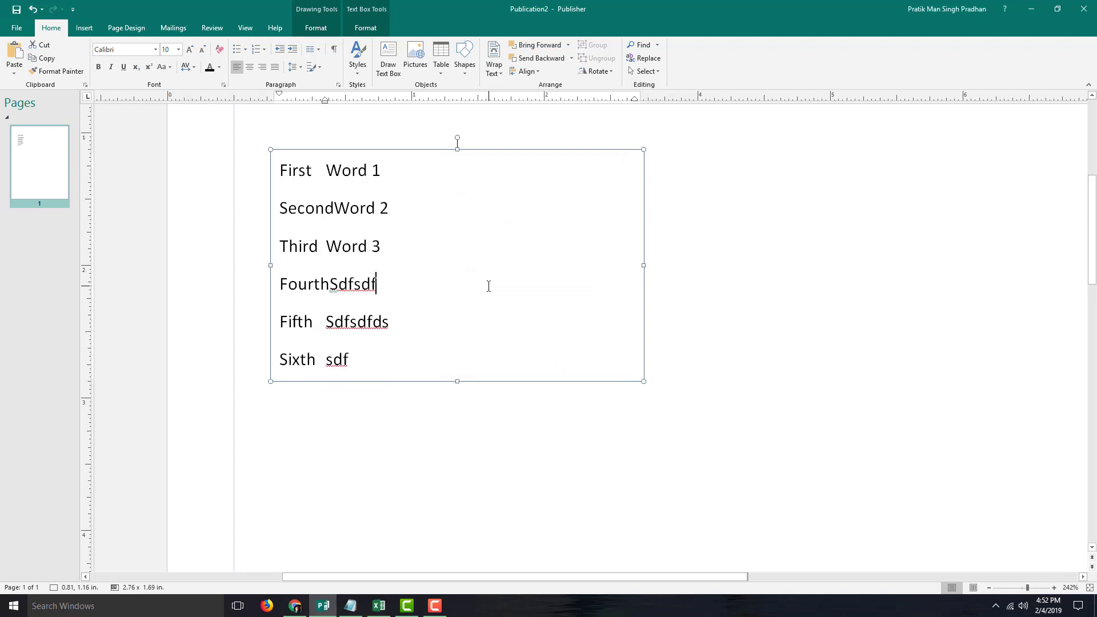